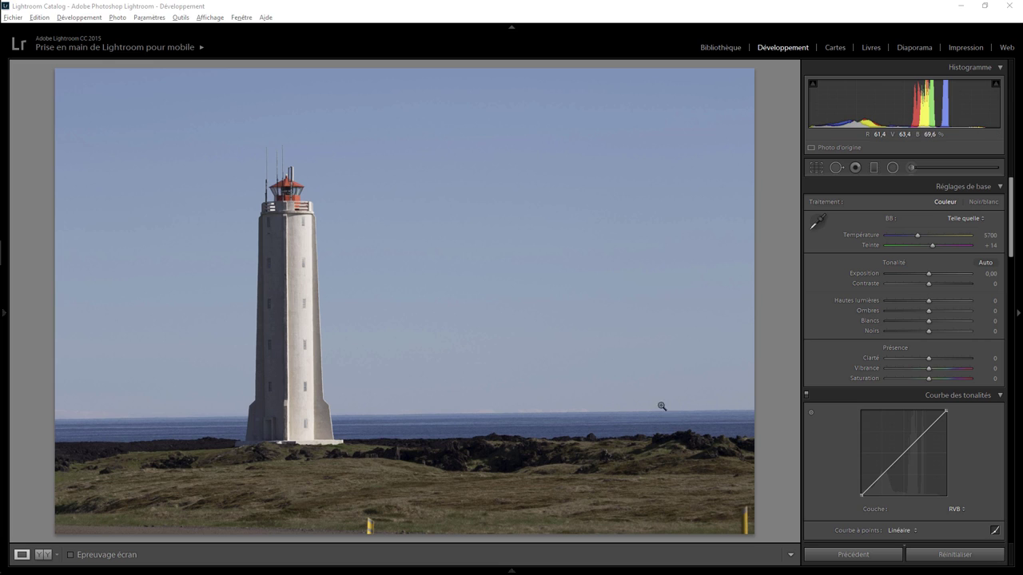
Rotate the lighthouse photo 0.70° to level the horizon and commit the crop
click(816, 167)
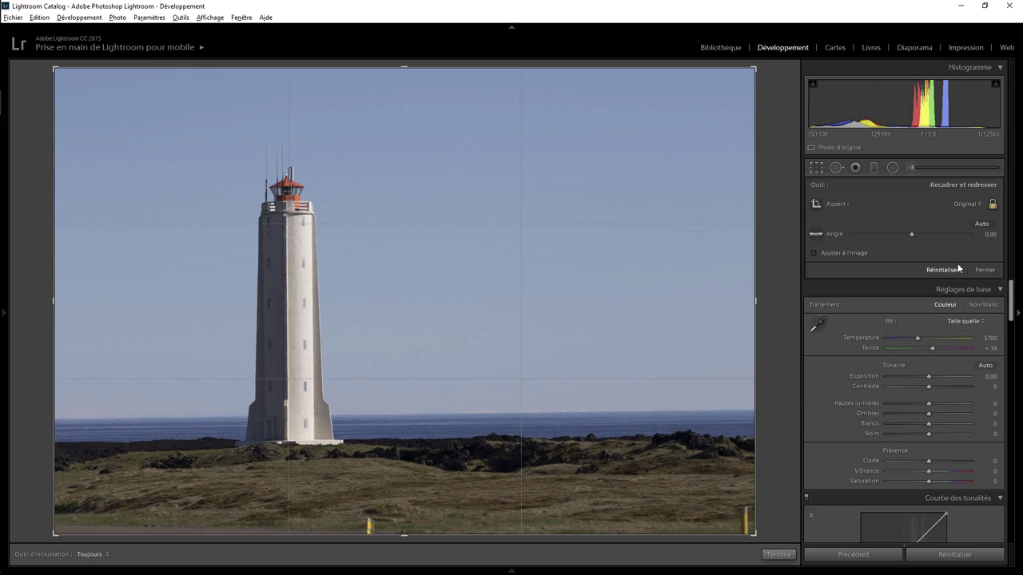
drag(985, 237, 988, 237)
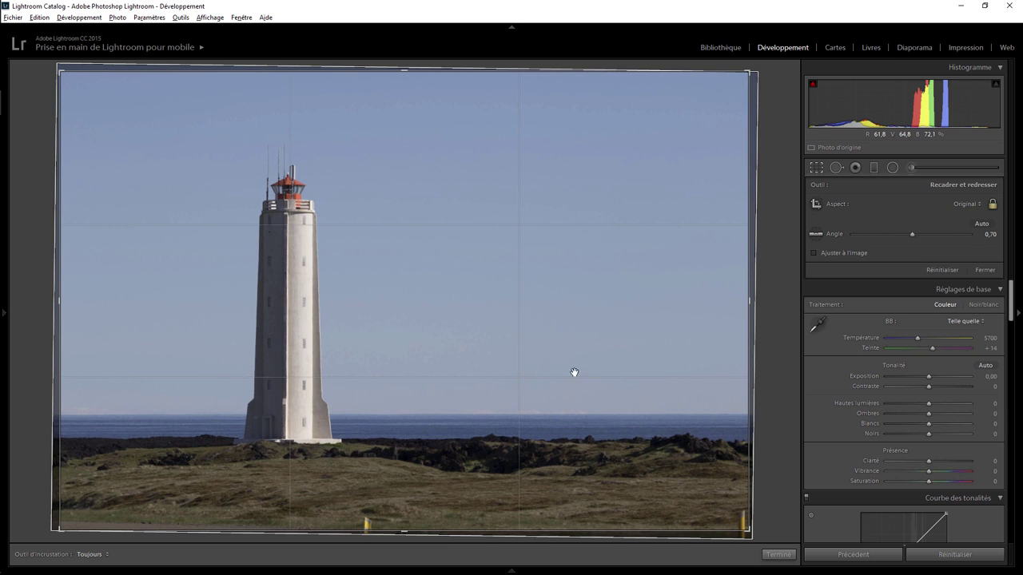
click(788, 556)
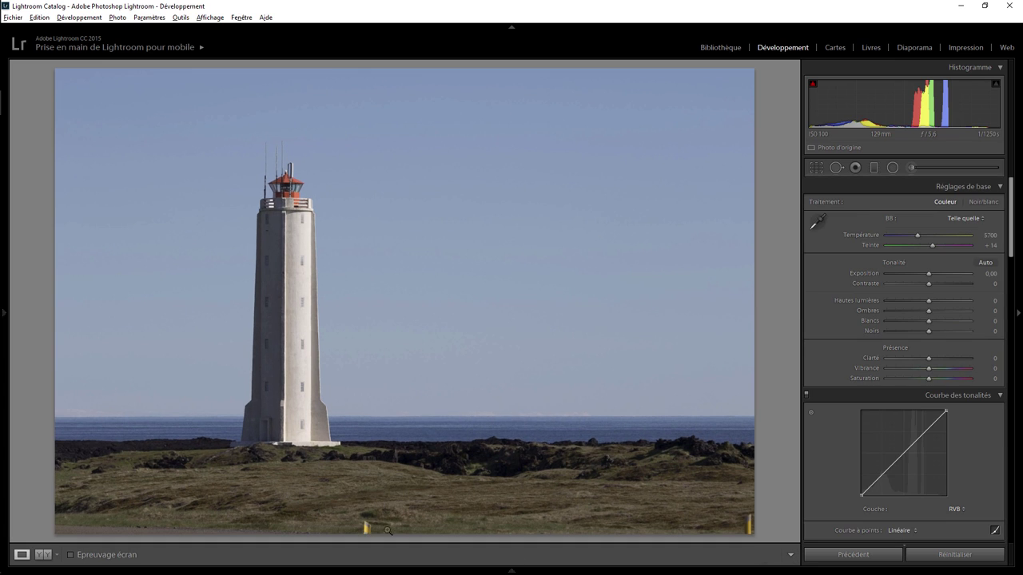
Heal the yellow posts along the bottom edge using clean grass as the source
click(839, 169)
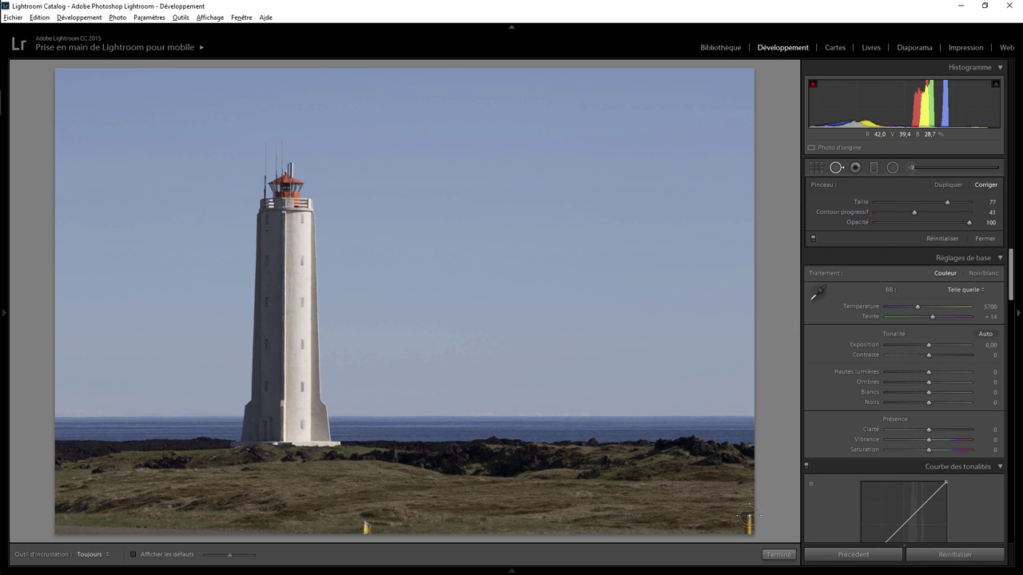
scroll(747, 519, down, 1)
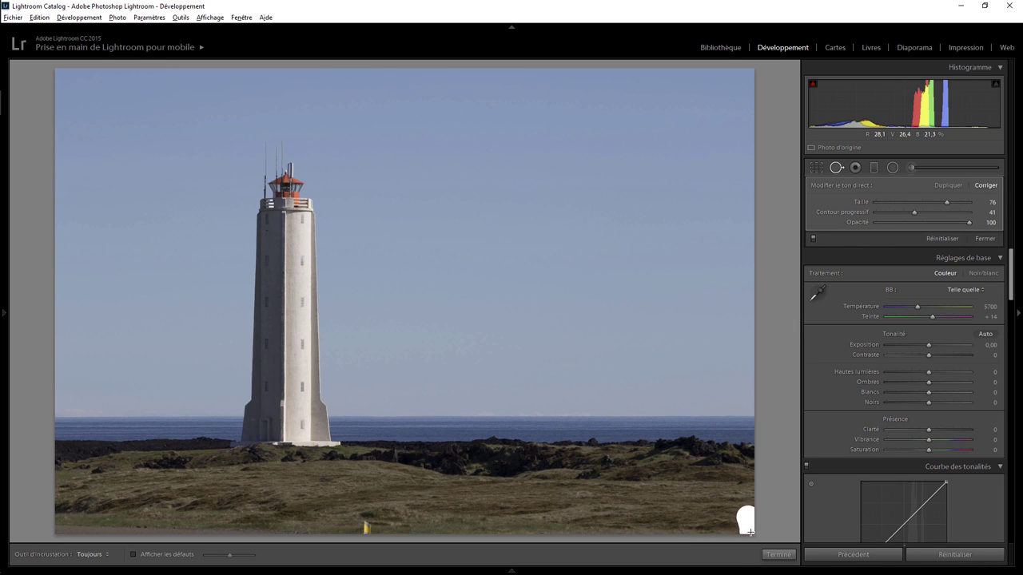
drag(750, 532, 750, 531)
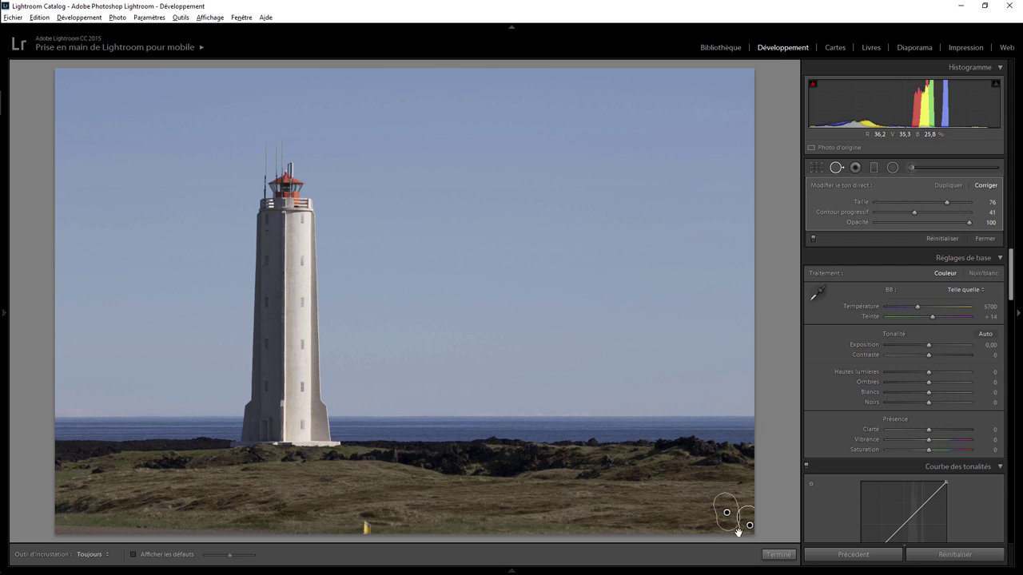
click(366, 527)
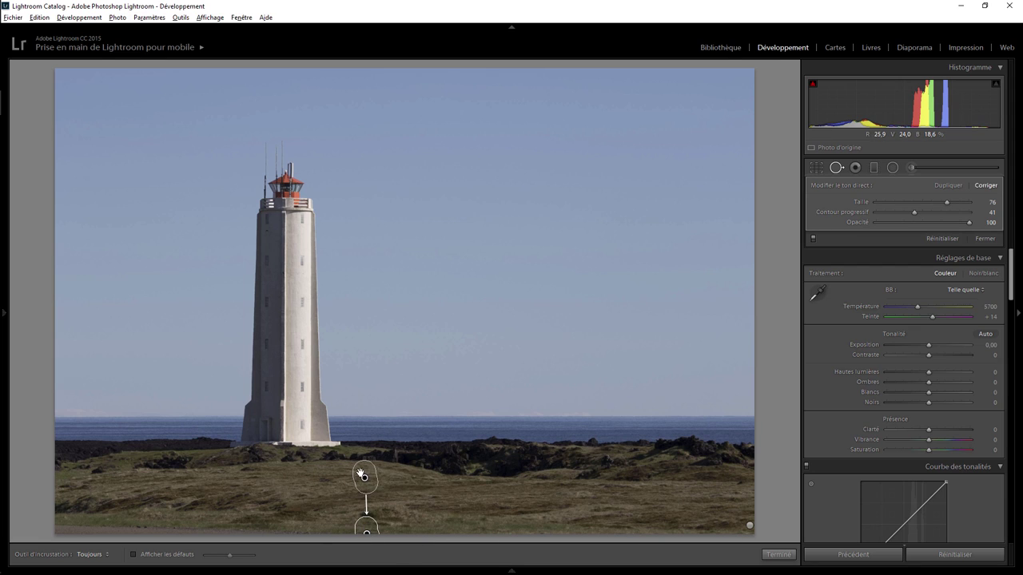
mouse_move(361, 475)
mouse_down()
mouse_move(407, 536)
mouse_move(326, 530)
mouse_up()
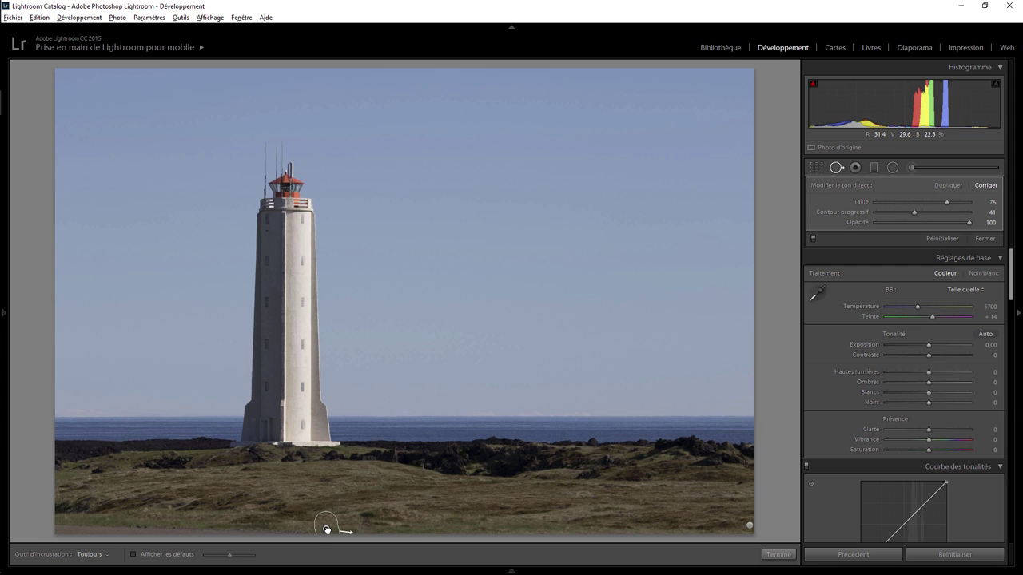
click(778, 554)
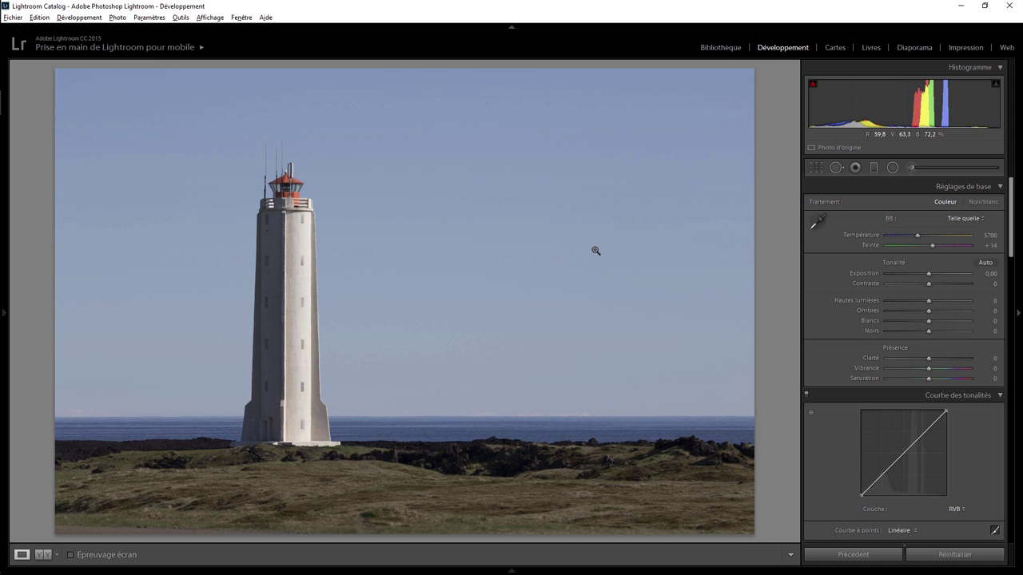
Inspect the horizon up close, then switch the photo's treatment to black and white
click(550, 417)
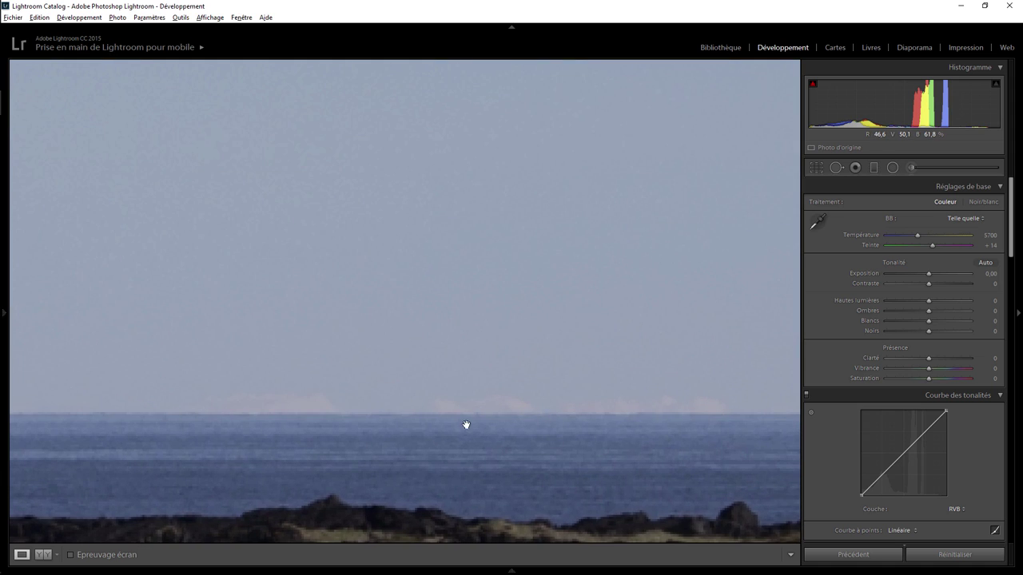
click(497, 413)
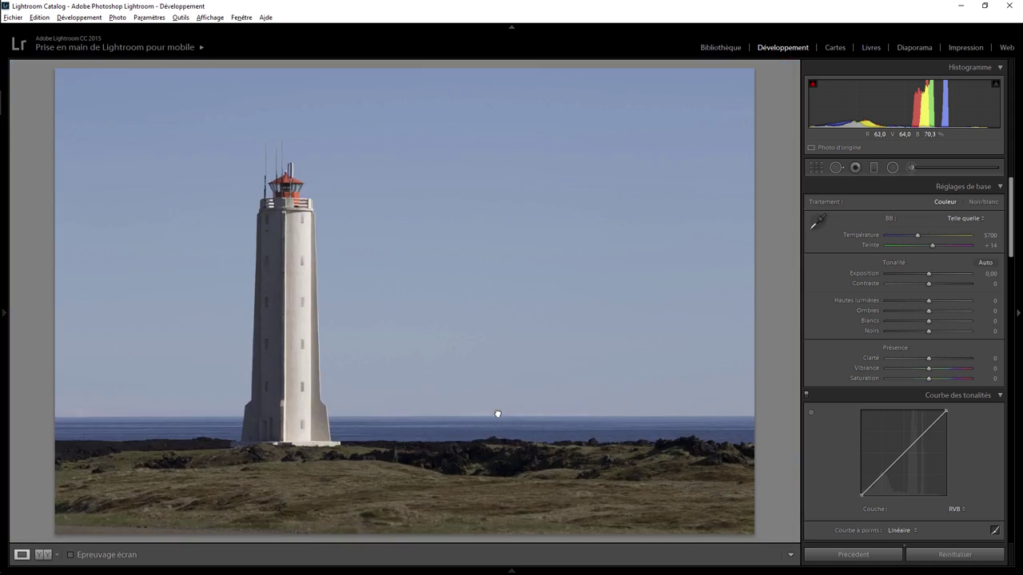
click(88, 414)
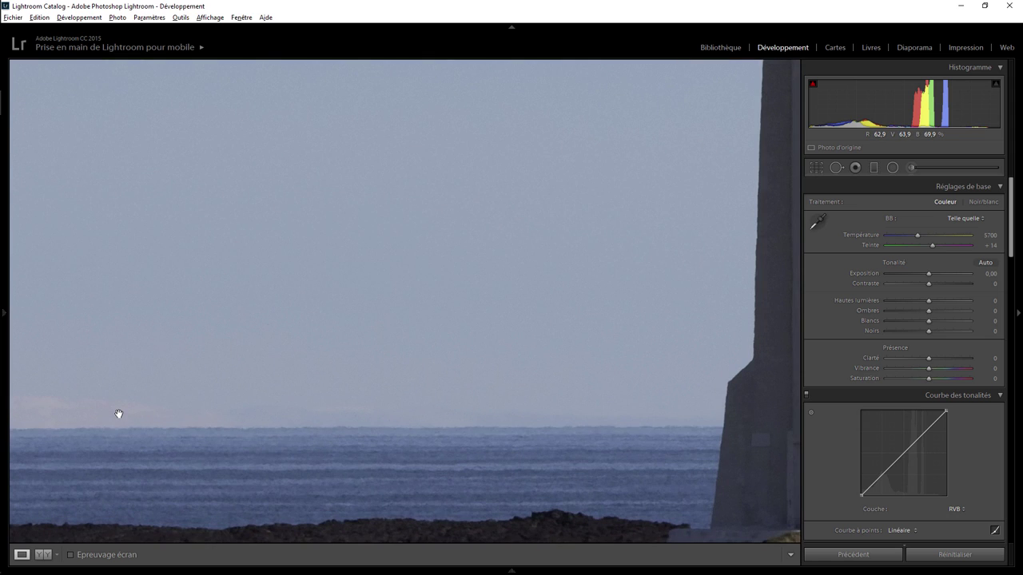
click(119, 414)
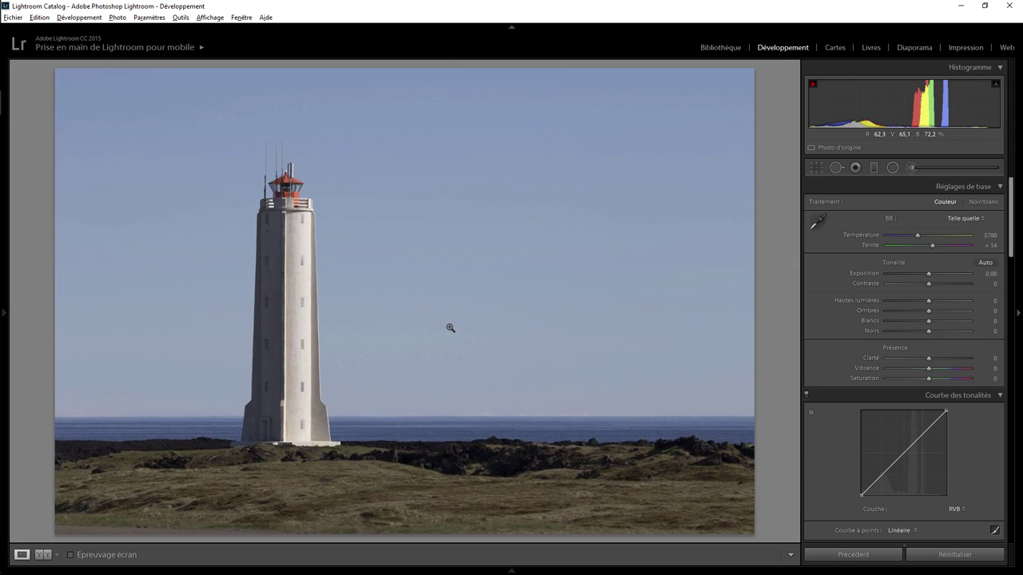
click(984, 201)
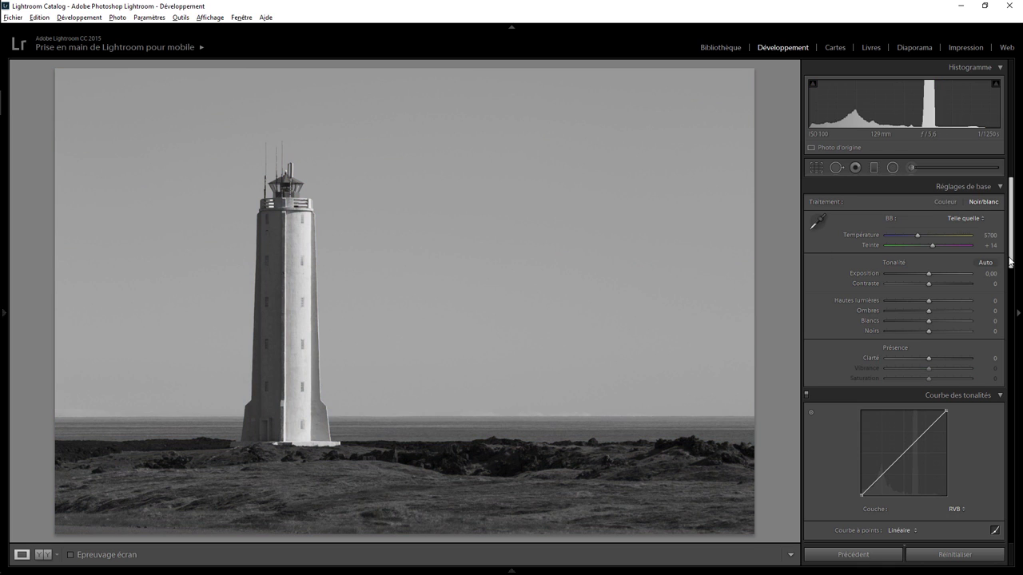
Set the black-and-white mix to greens +40, oranges −72, yellows +13, blues −15
drag(1013, 264, 1011, 325)
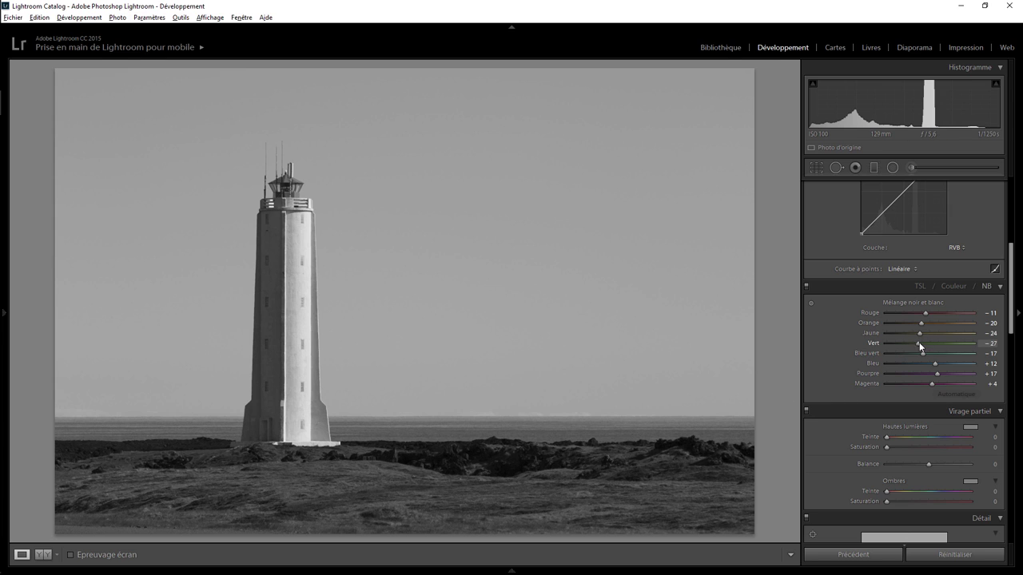
mouse_move(919, 342)
mouse_down()
mouse_move(981, 344)
mouse_move(865, 352)
mouse_move(960, 335)
mouse_move(897, 335)
mouse_move(969, 333)
mouse_move(890, 331)
mouse_move(919, 332)
mouse_up()
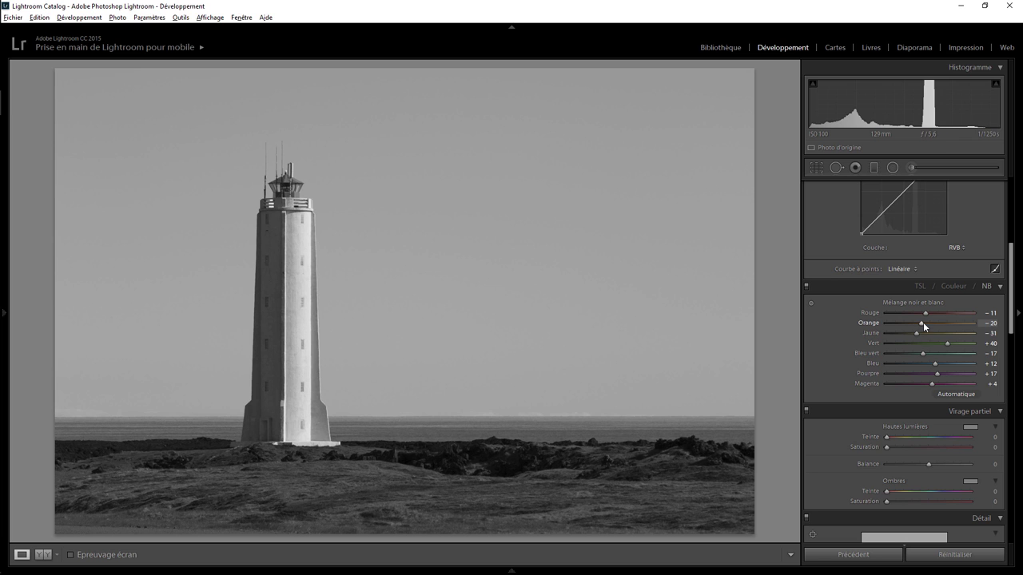
mouse_move(911, 326)
mouse_down()
mouse_move(875, 325)
mouse_move(927, 322)
mouse_move(898, 325)
mouse_move(936, 333)
mouse_up()
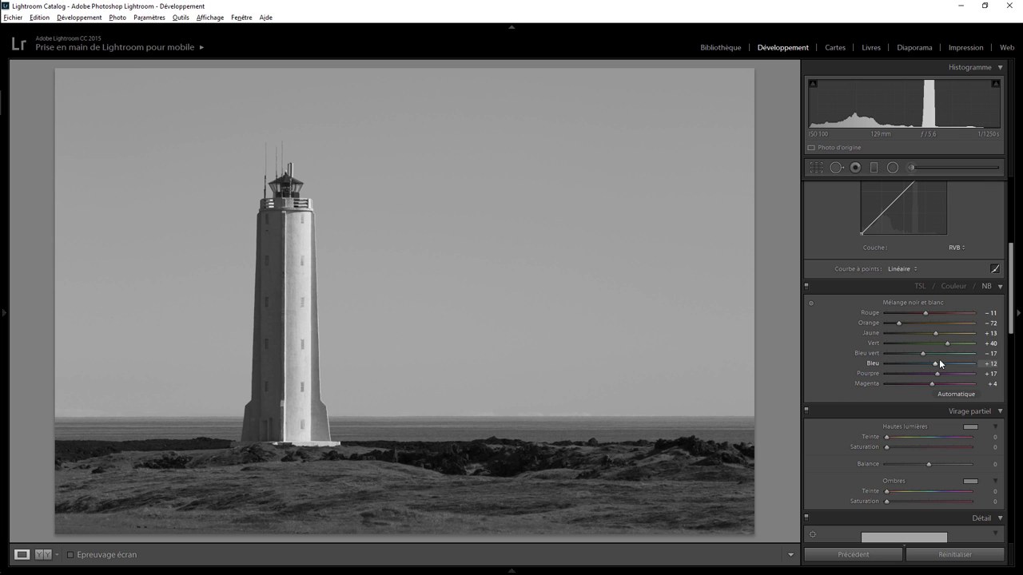
drag(936, 363, 874, 371)
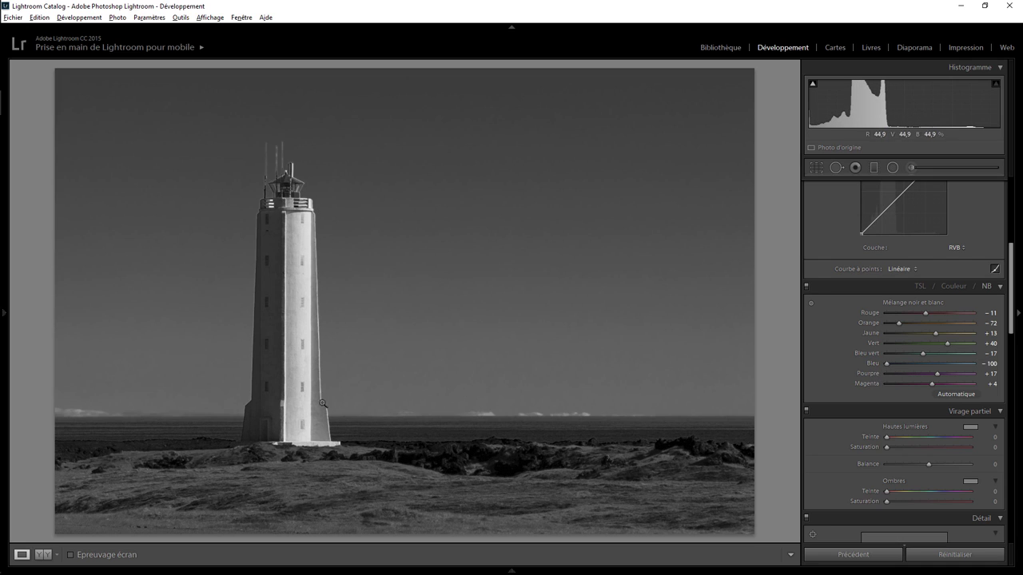
double_click(888, 363)
drag(931, 367, 925, 366)
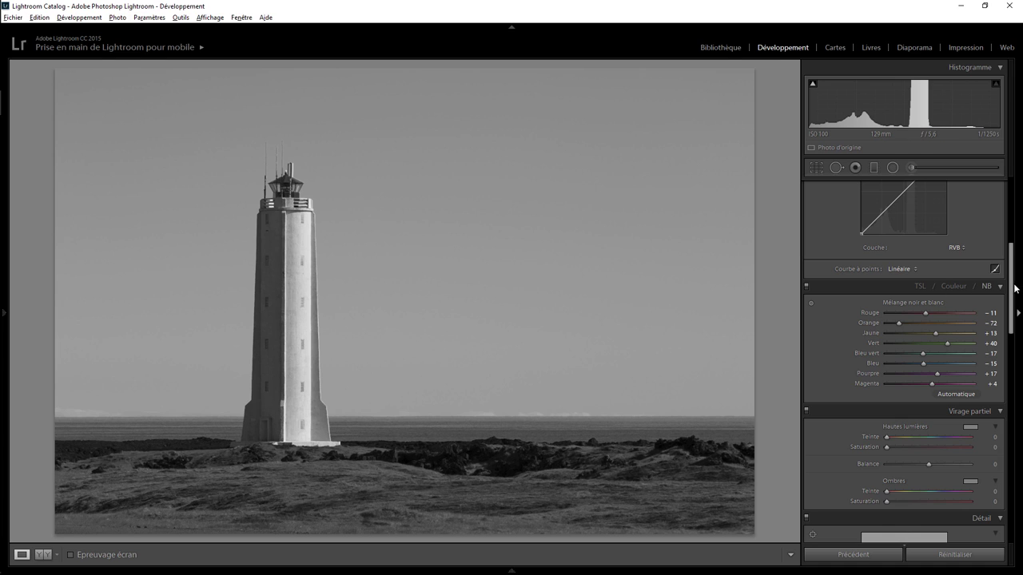
Raise Clarity to +64 and check the tower's texture at full zoom
drag(1011, 288, 1011, 223)
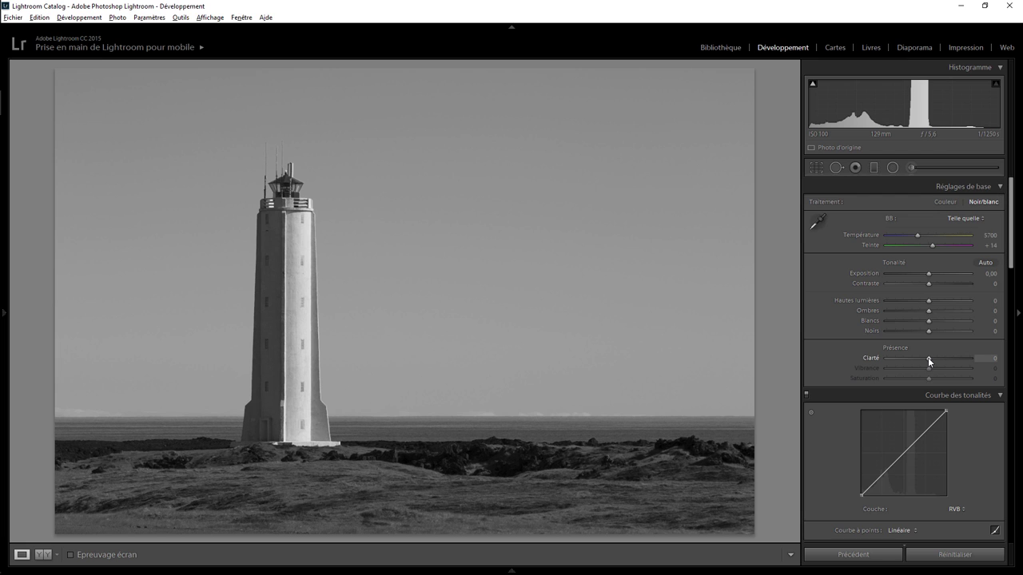
mouse_move(928, 358)
mouse_down()
mouse_move(950, 358)
mouse_move(938, 349)
mouse_up()
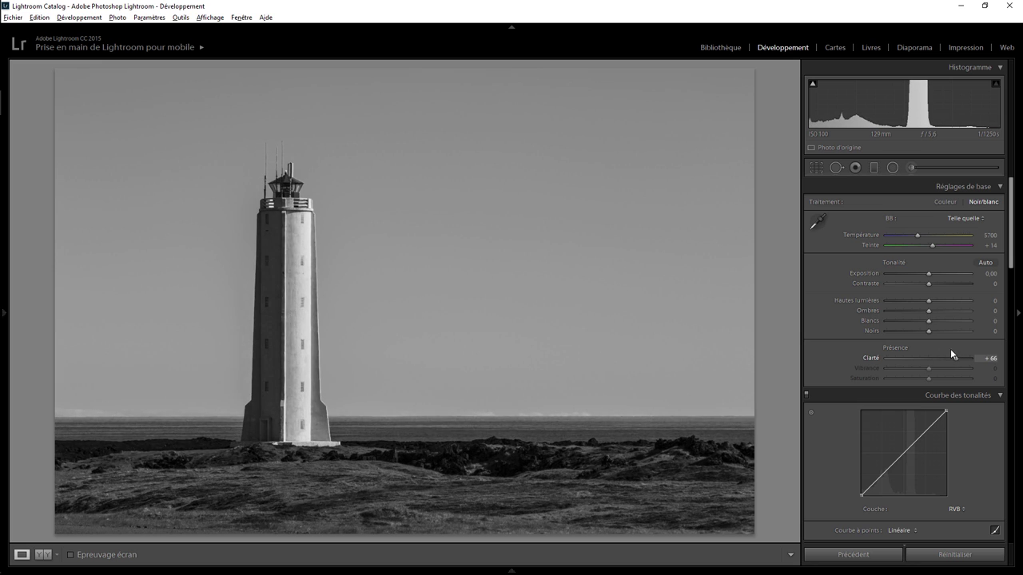
drag(938, 350, 954, 349)
click(302, 225)
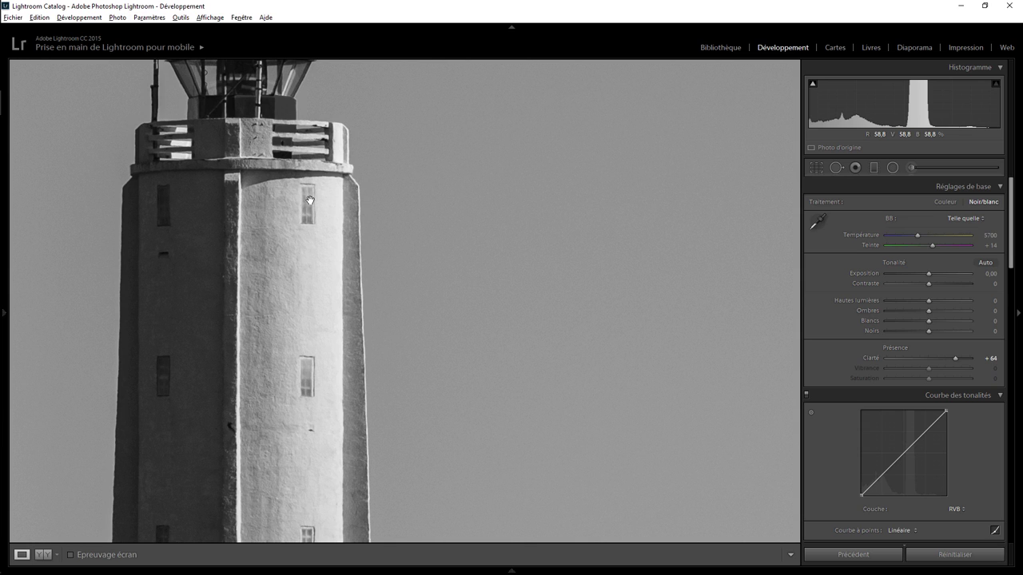
click(310, 248)
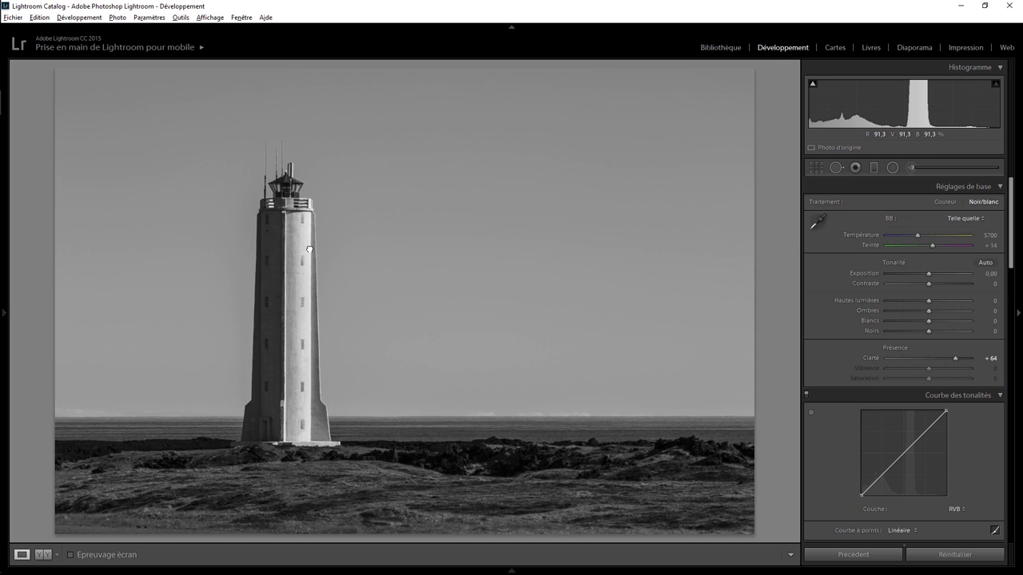
click(311, 340)
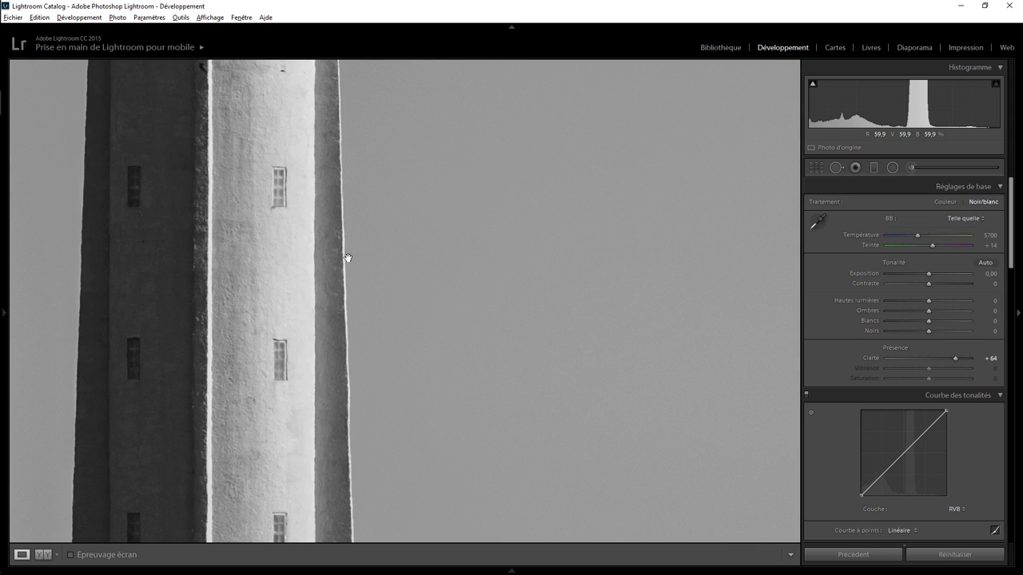
click(311, 307)
Enable chromatic aberration removal and view the upper tower windows at 1:1
mouse_move(1011, 252)
mouse_down()
mouse_move(1006, 499)
mouse_move(1009, 421)
mouse_move(1009, 433)
mouse_up()
click(813, 374)
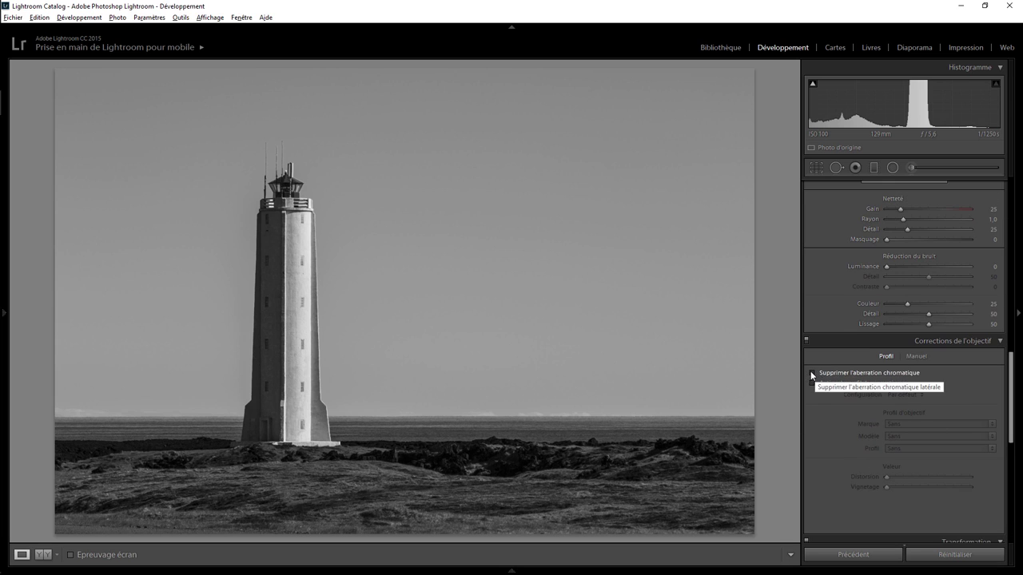
click(302, 228)
drag(306, 230, 308, 290)
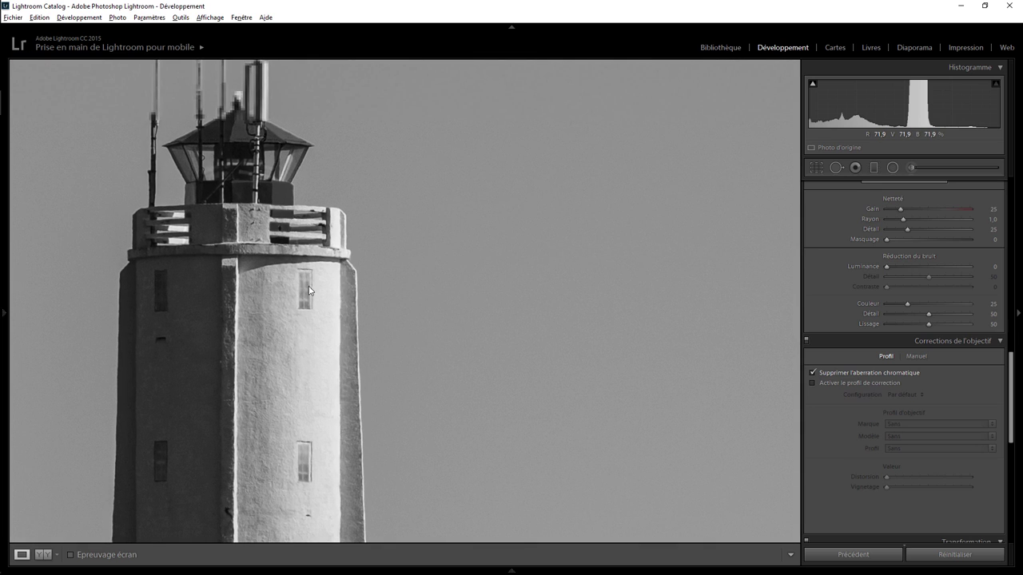
Set up an Adjustment Brush with clarity and haze reset and exposure −0,76
click(908, 165)
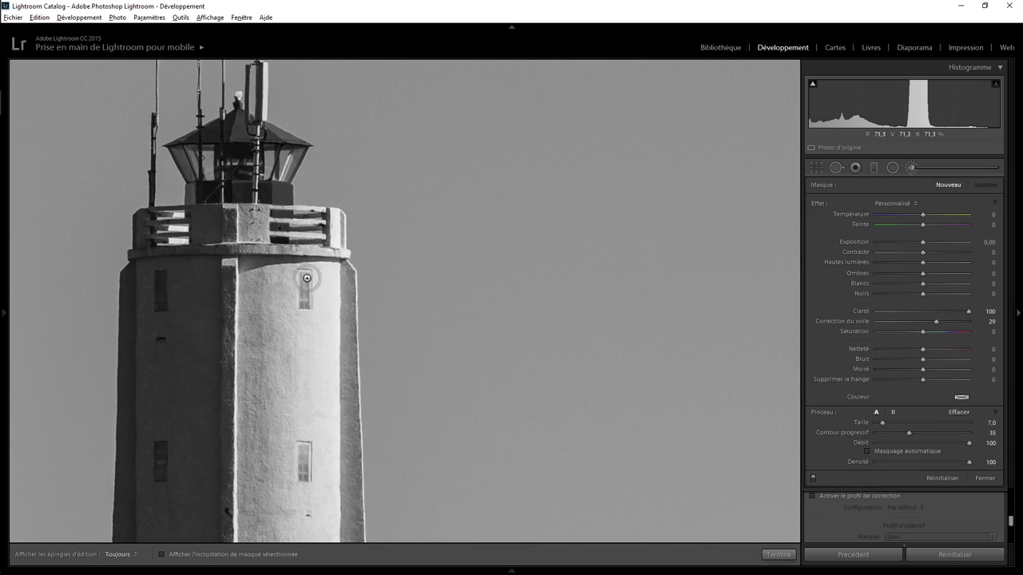
scroll(307, 278, up, 1)
scroll(307, 278, up, 1)
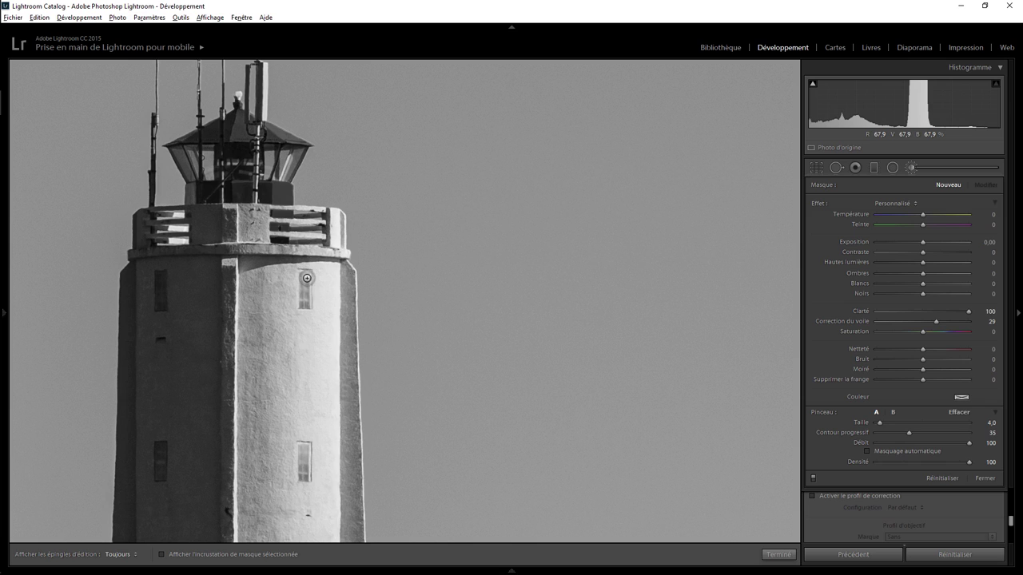
double_click(967, 312)
double_click(936, 320)
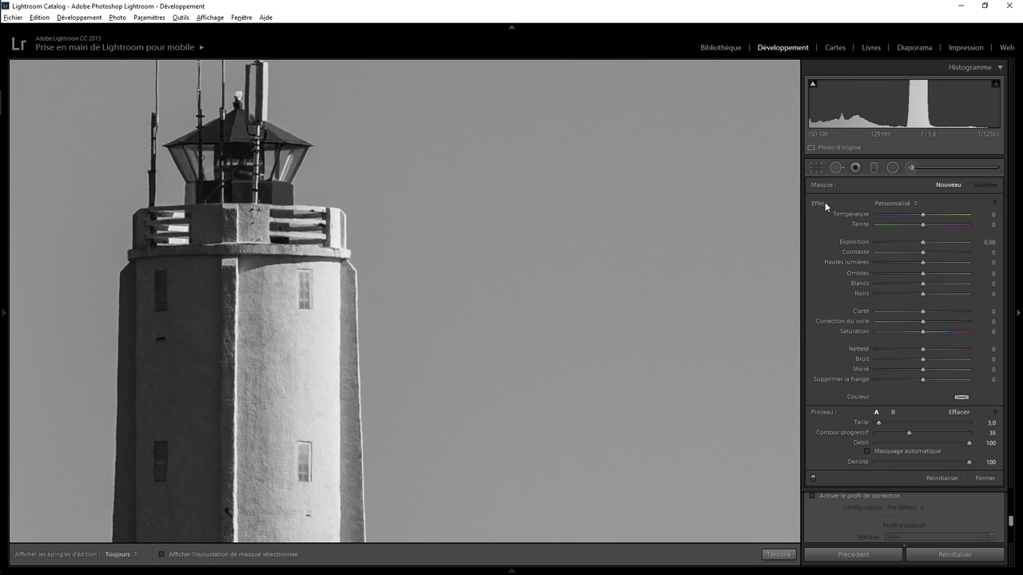
drag(923, 242, 913, 242)
Paint the darkening brush over the tower windows, moving down the tower
key(h)
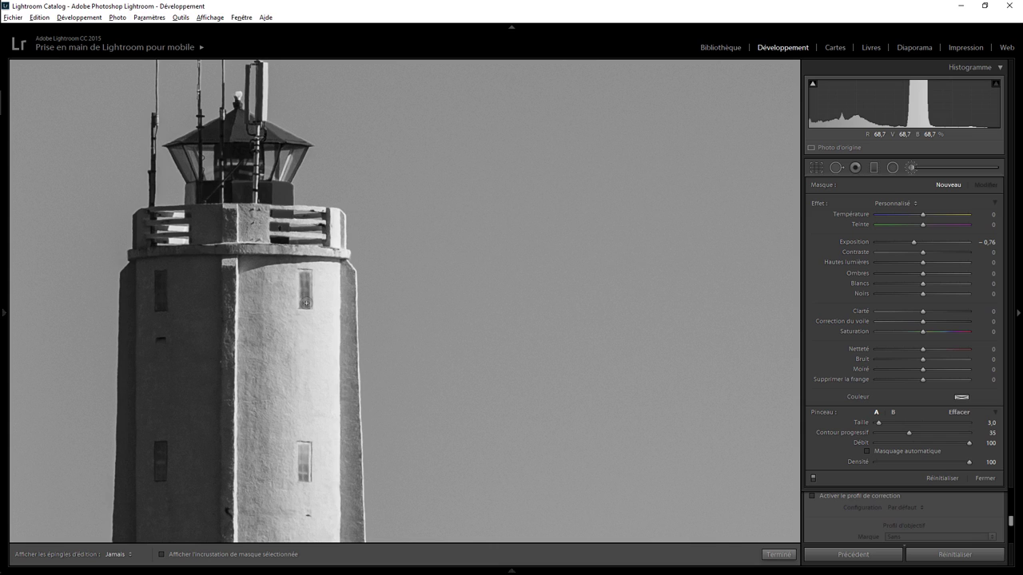
drag(305, 275, 303, 449)
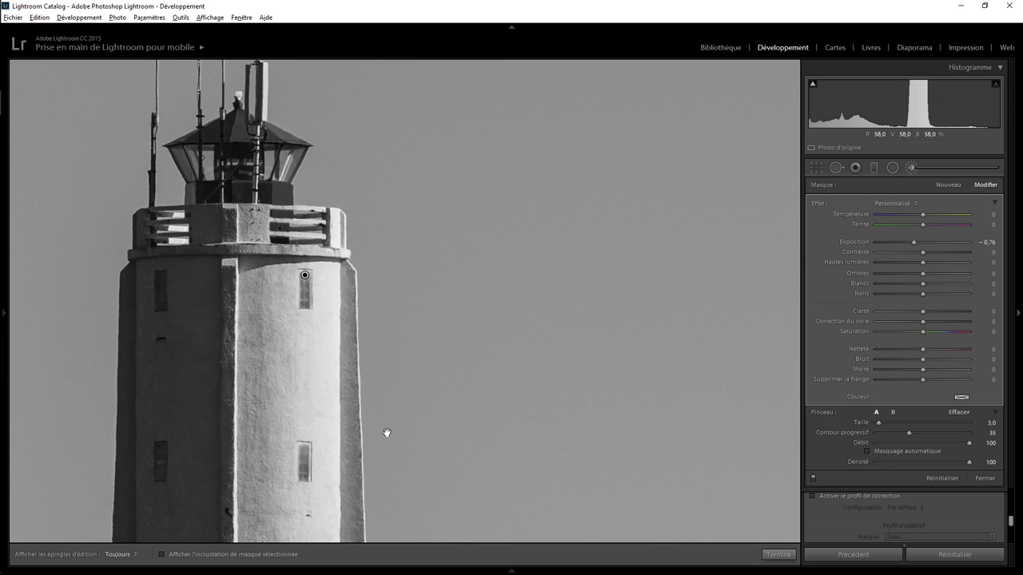
drag(387, 434, 467, 113)
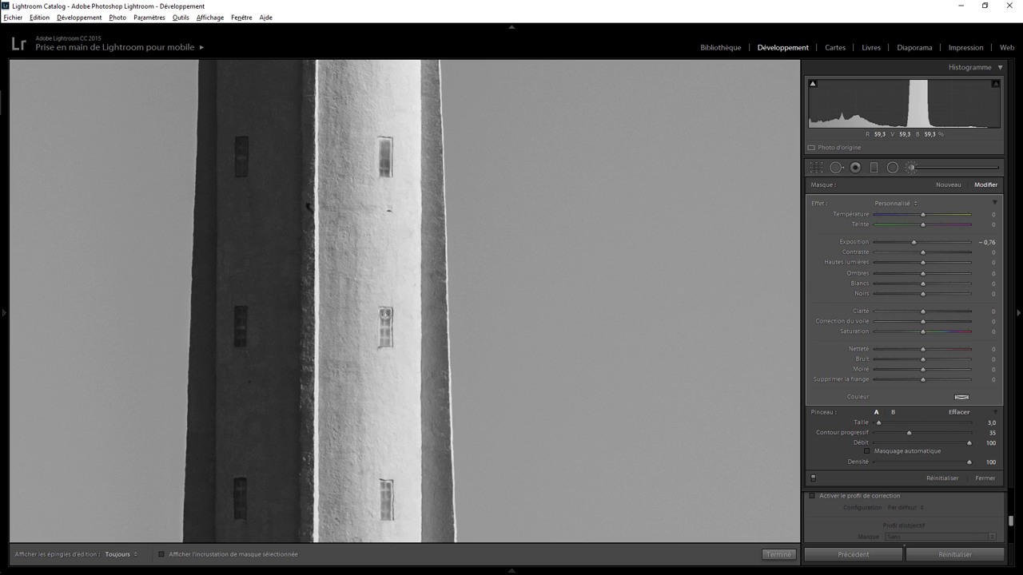
key(h)
key(h)
key(h)
key(h)
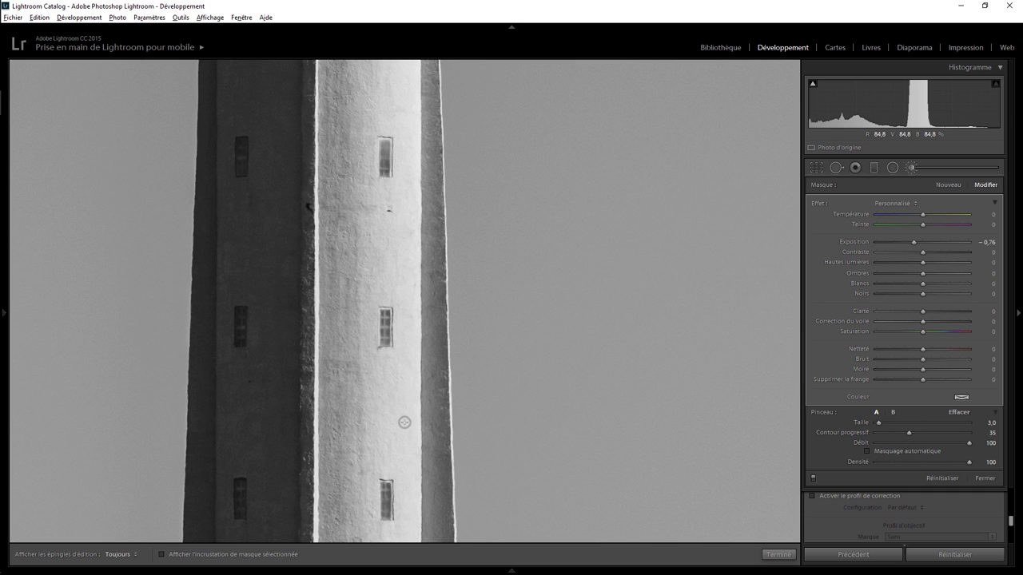
drag(393, 426, 408, 155)
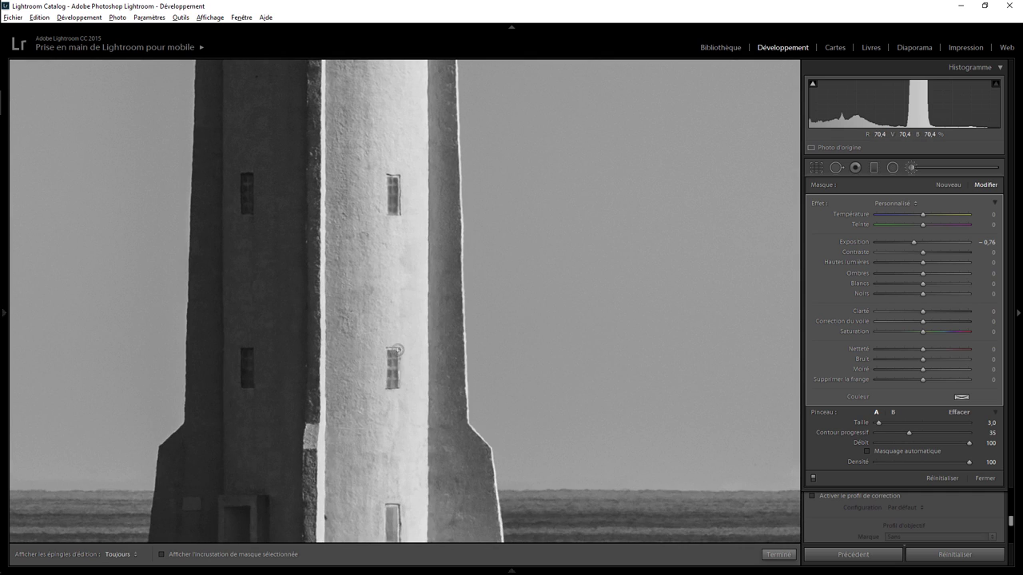
key(h)
key(h)
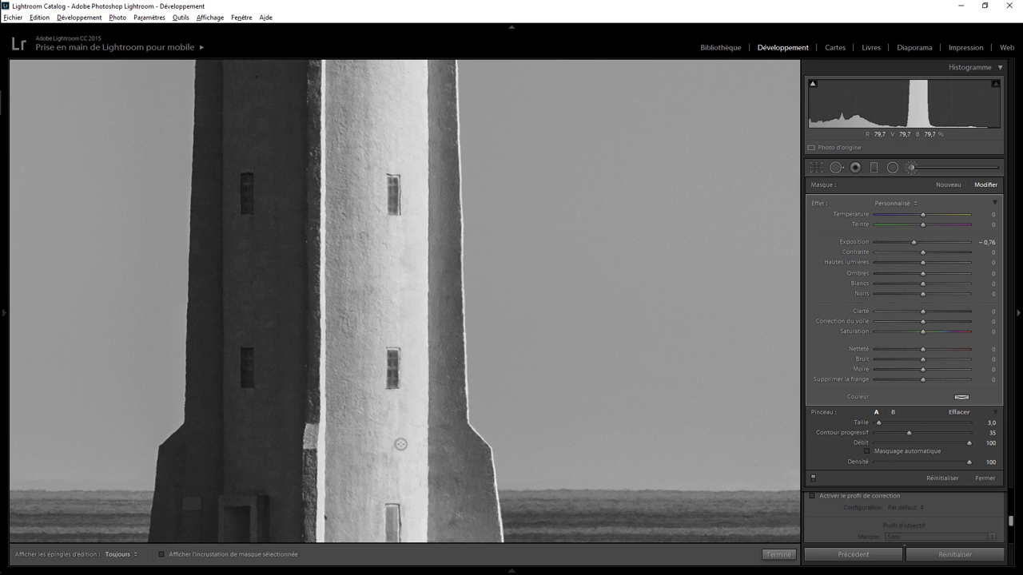
mouse_move(397, 443)
mouse_down()
mouse_move(404, 265)
mouse_move(415, 249)
mouse_up()
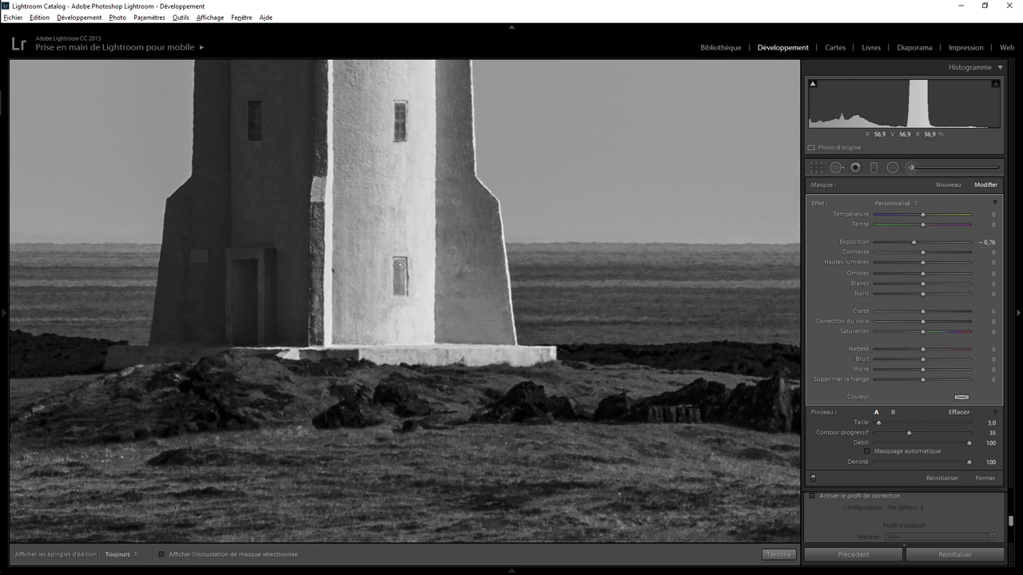
key(h)
key(h)
Create a second brush adjustment at exposure +0,81 for the shaded-side windows
click(949, 185)
drag(914, 243, 932, 245)
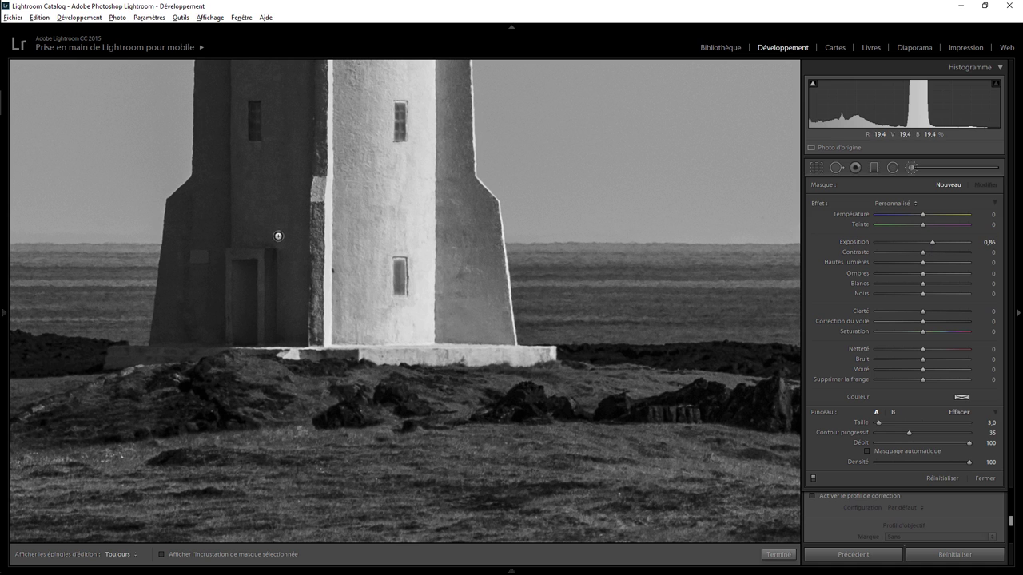
drag(281, 105, 405, 392)
drag(392, 119, 386, 359)
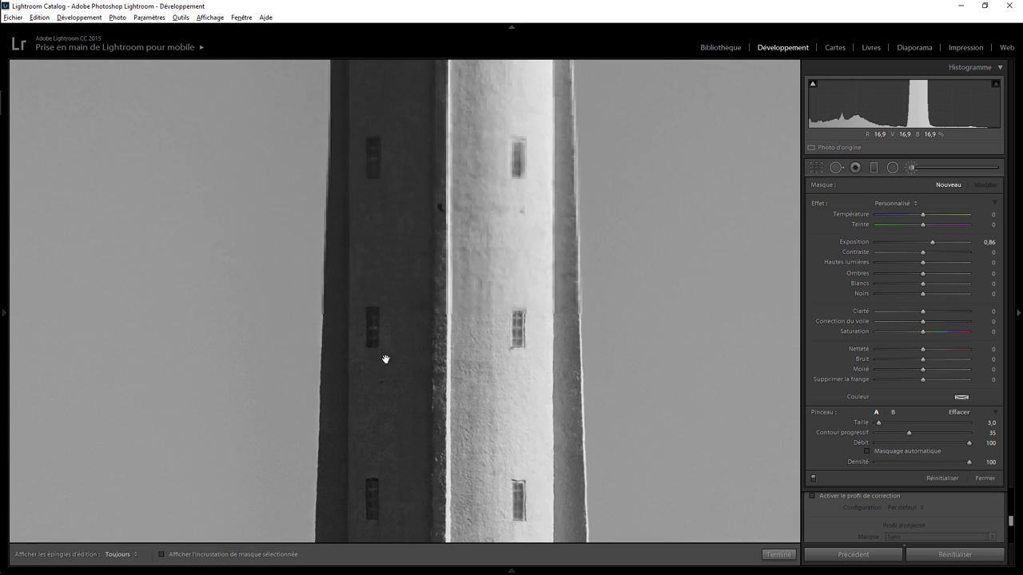
drag(404, 164, 393, 296)
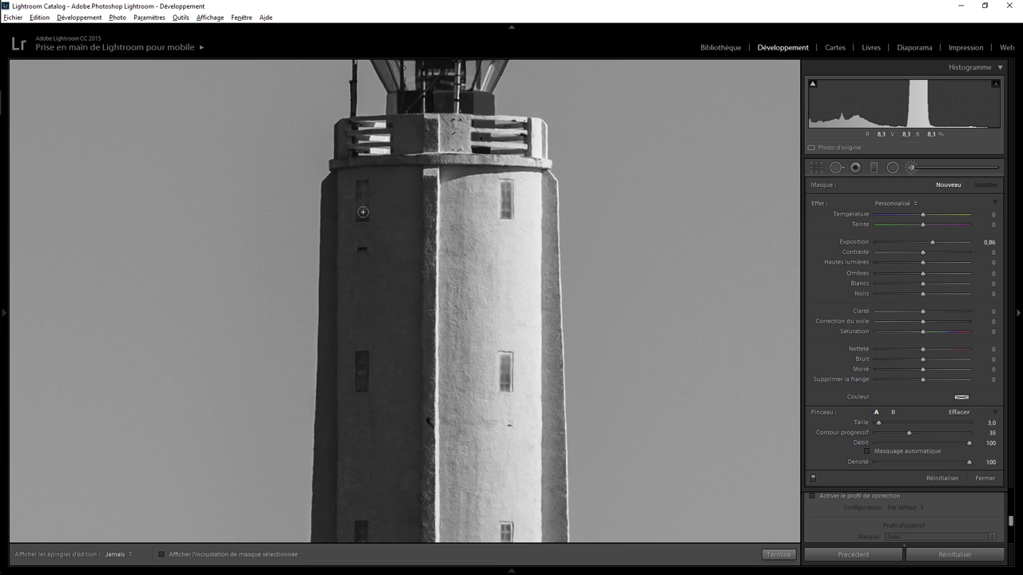
key(h)
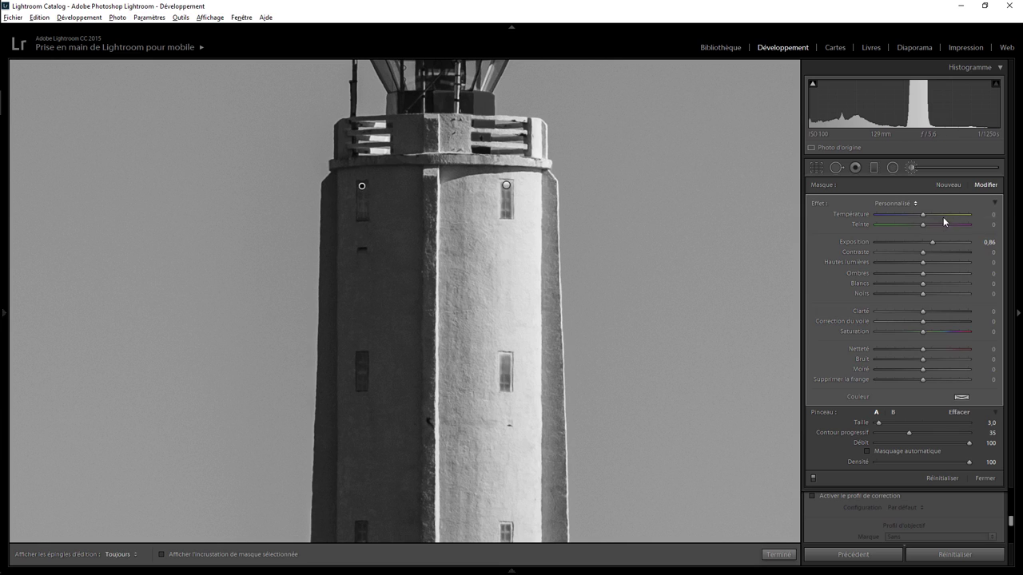
drag(934, 241, 937, 242)
key(h)
key(h)
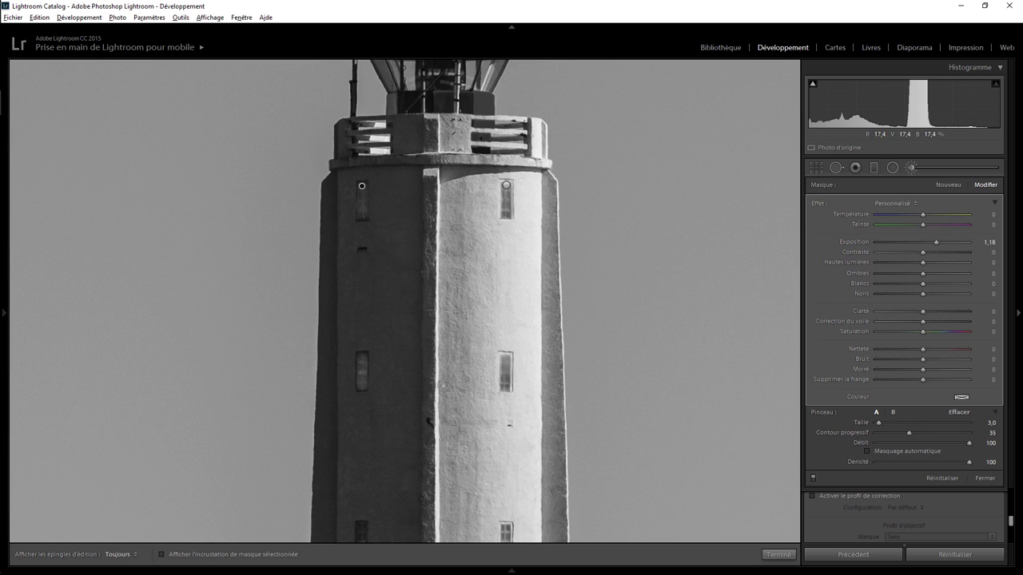
click(932, 240)
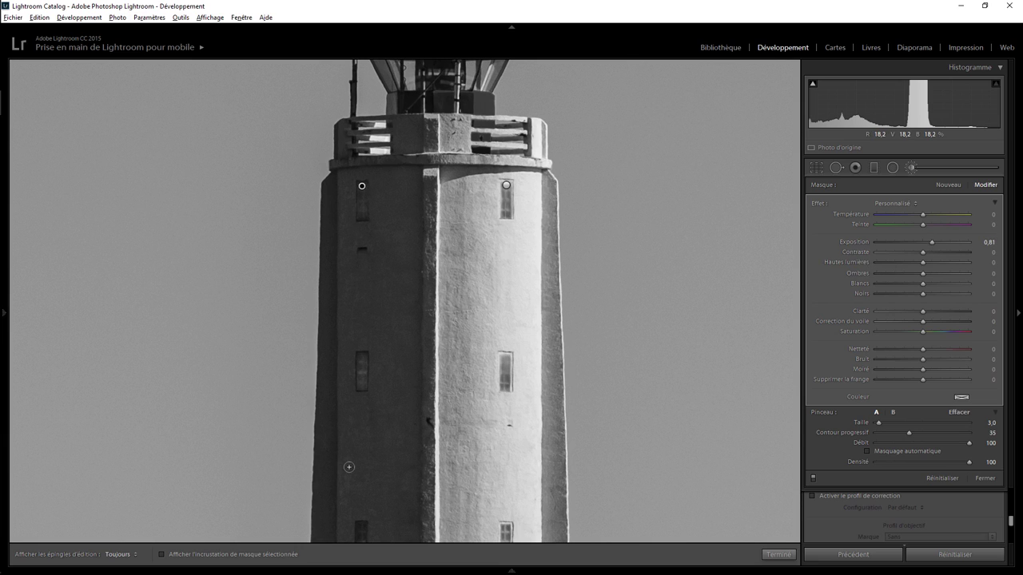
Paint the shaded side down the tower, erase overspill, and finish local brushing
drag(353, 468, 422, 279)
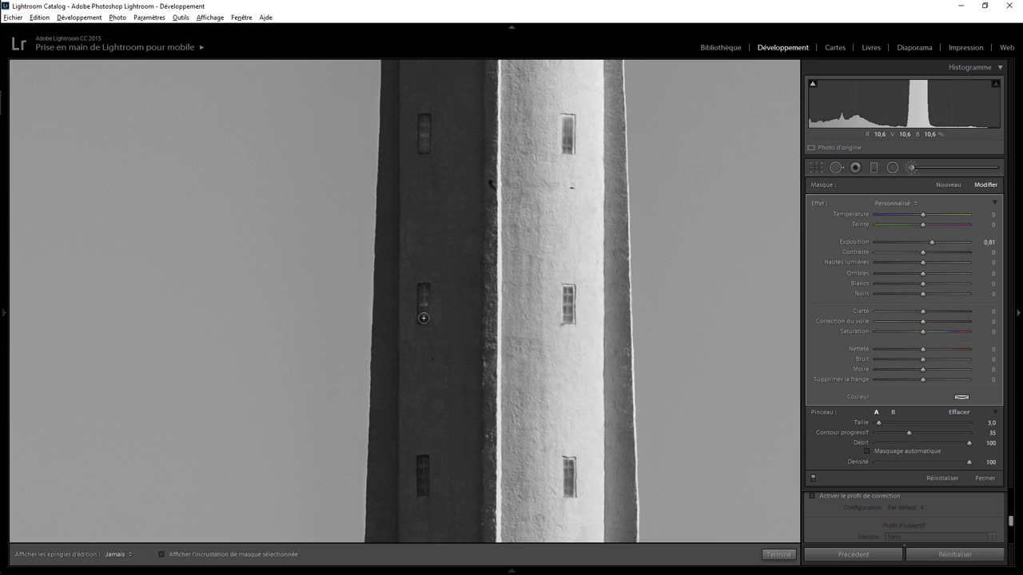
key(h)
key(h)
key(h)
drag(468, 450, 464, 204)
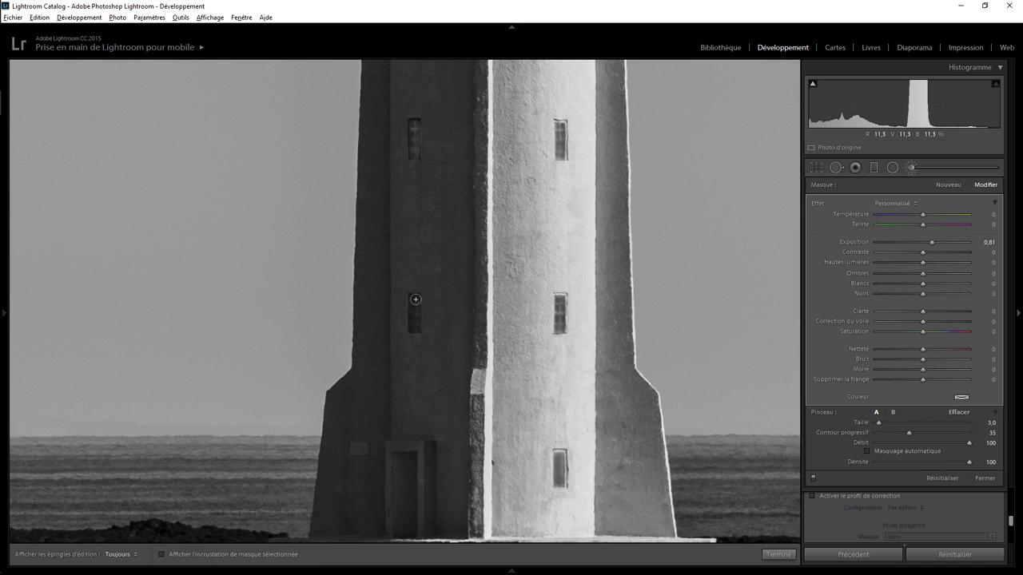
key(h)
key(h)
key(alt)
key(h)
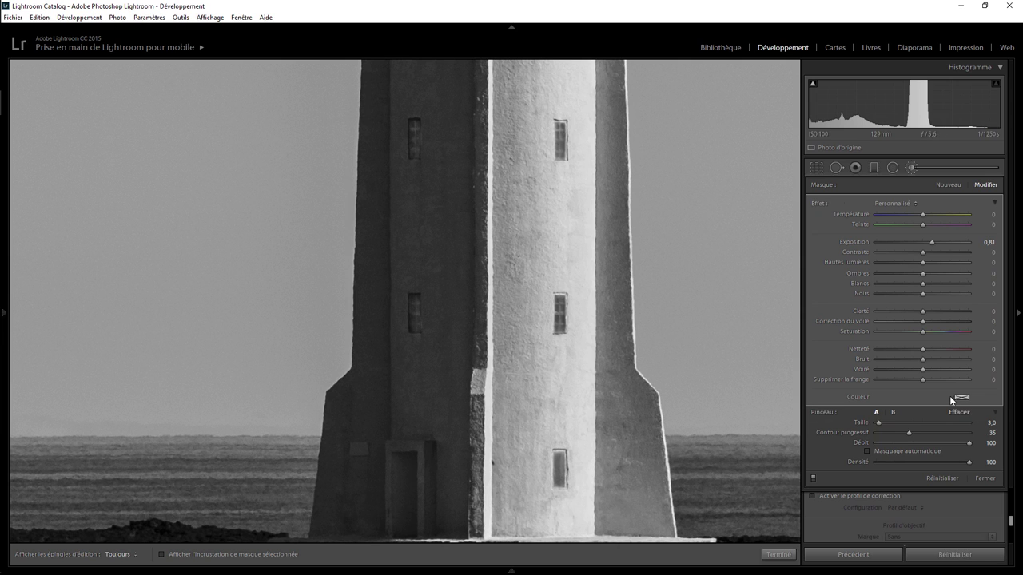
click(778, 554)
key(k)
click(521, 279)
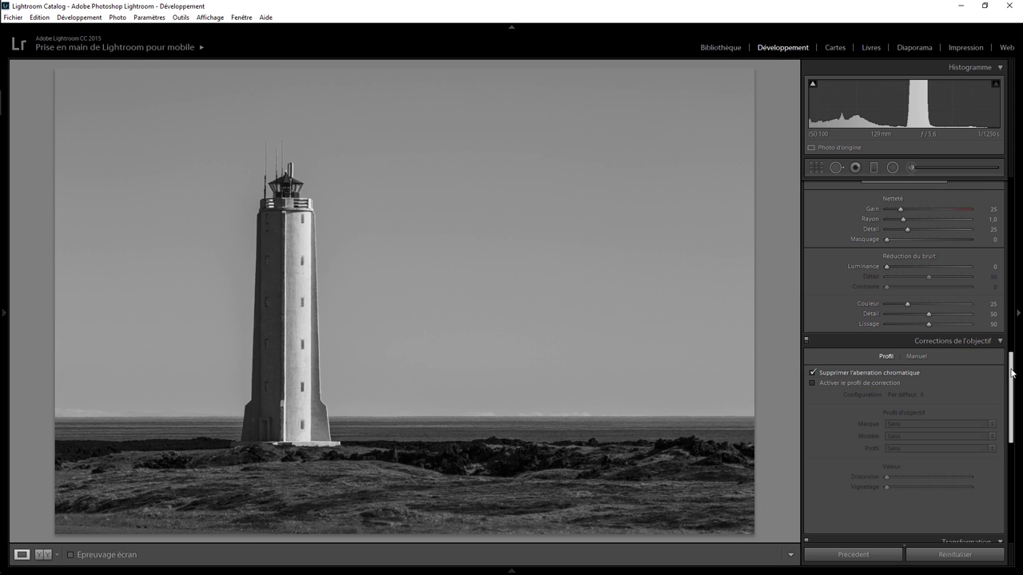
Try sampling white balance on the tower's white face, leaving 5700/+14, then fit the view
drag(1013, 373, 1013, 198)
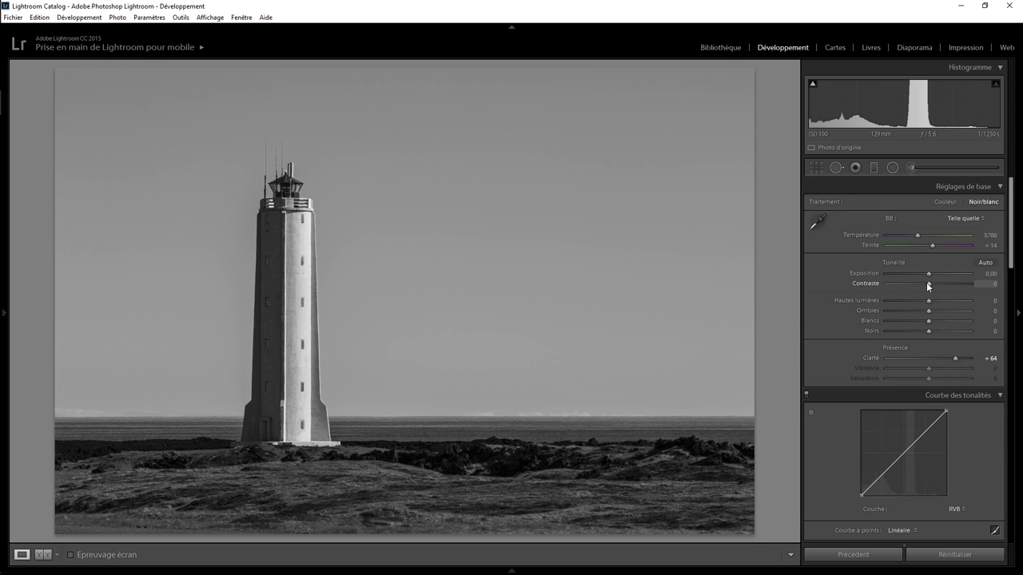
click(309, 325)
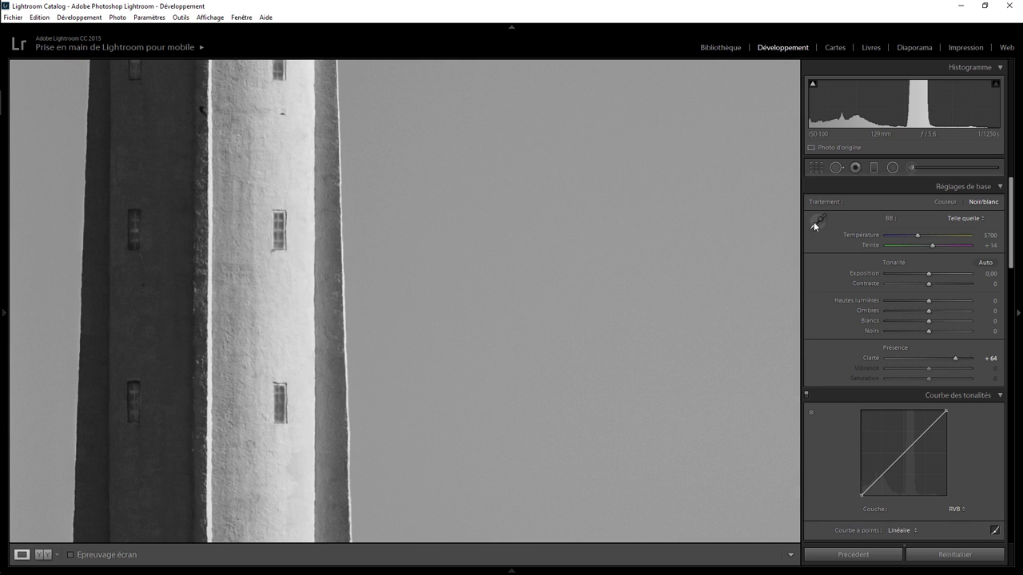
click(816, 222)
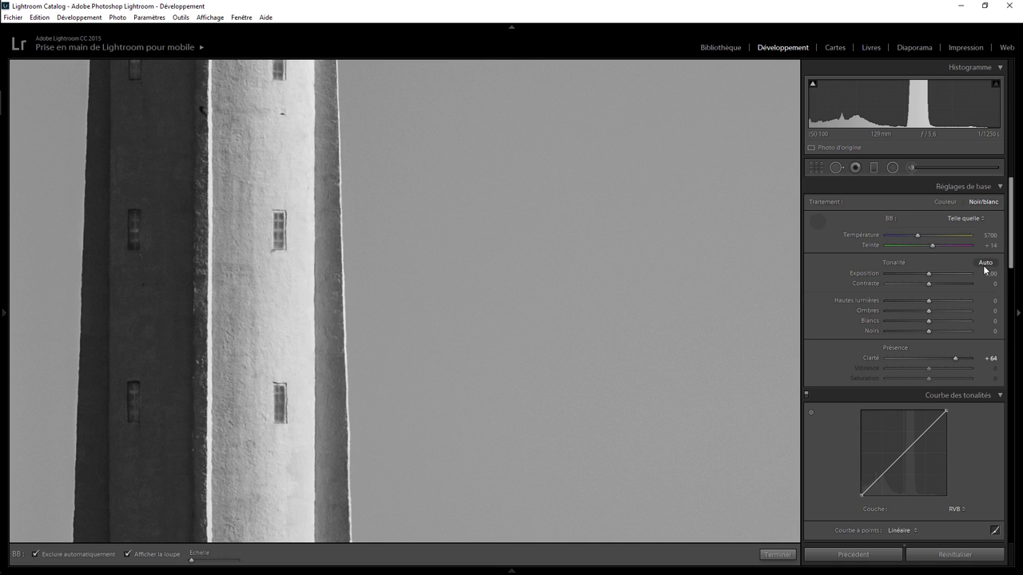
click(818, 223)
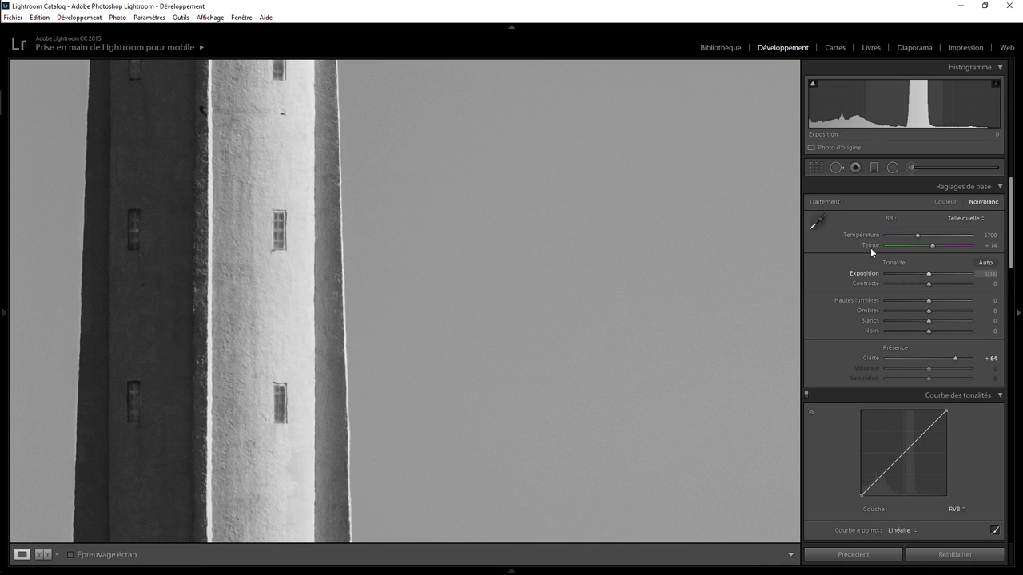
click(822, 225)
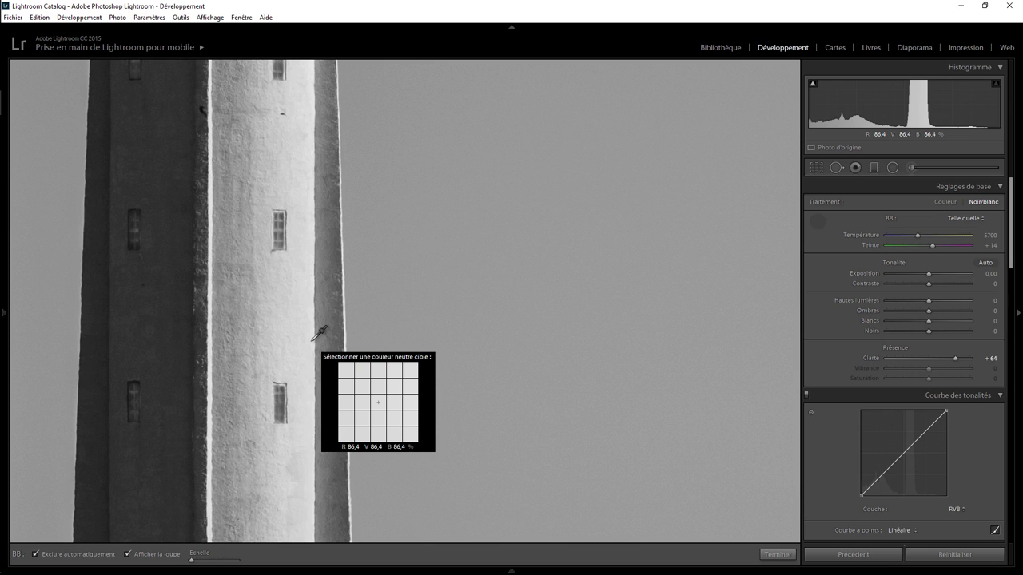
click(819, 223)
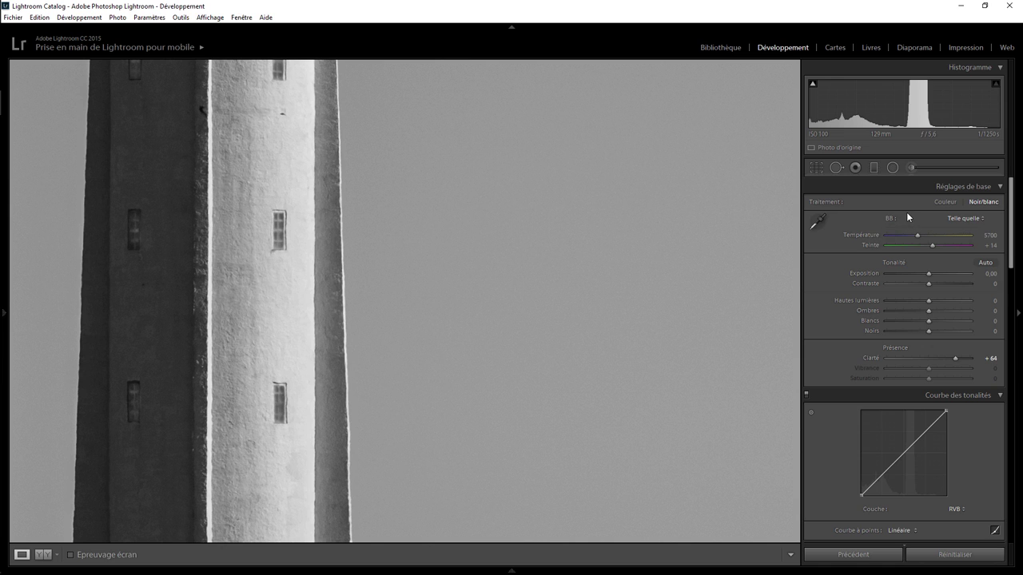
click(490, 240)
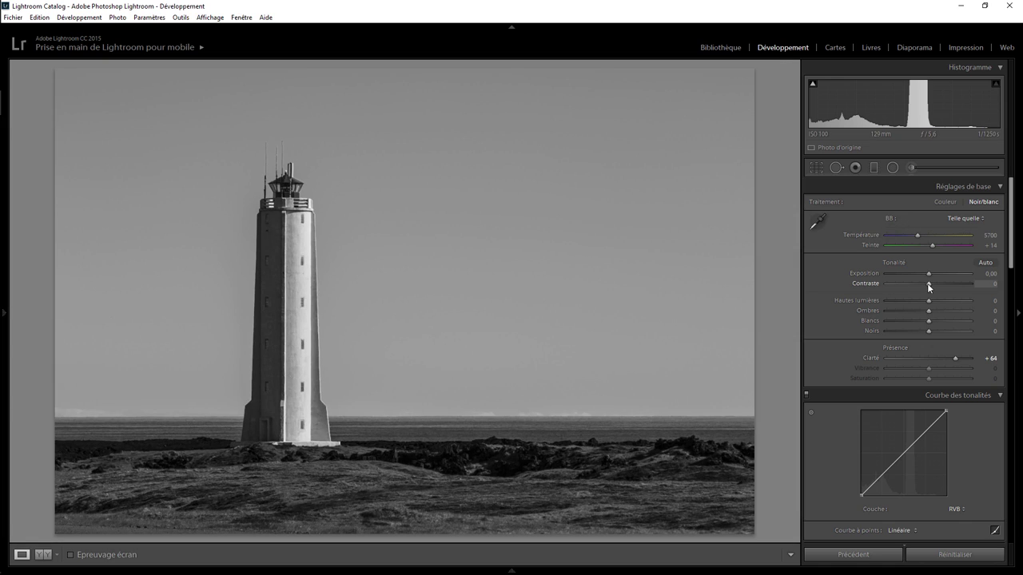
Raise Contrast to +20 and briefly revisit the Adjustment Brush before closing it
mouse_move(933, 283)
mouse_down()
mouse_move(921, 281)
mouse_move(935, 279)
mouse_up()
click(911, 167)
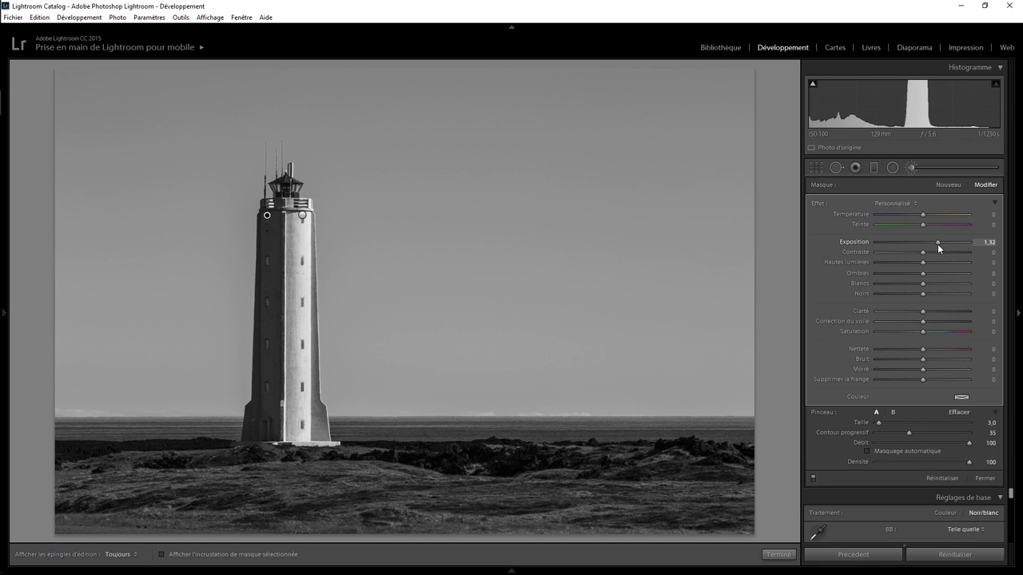
click(778, 554)
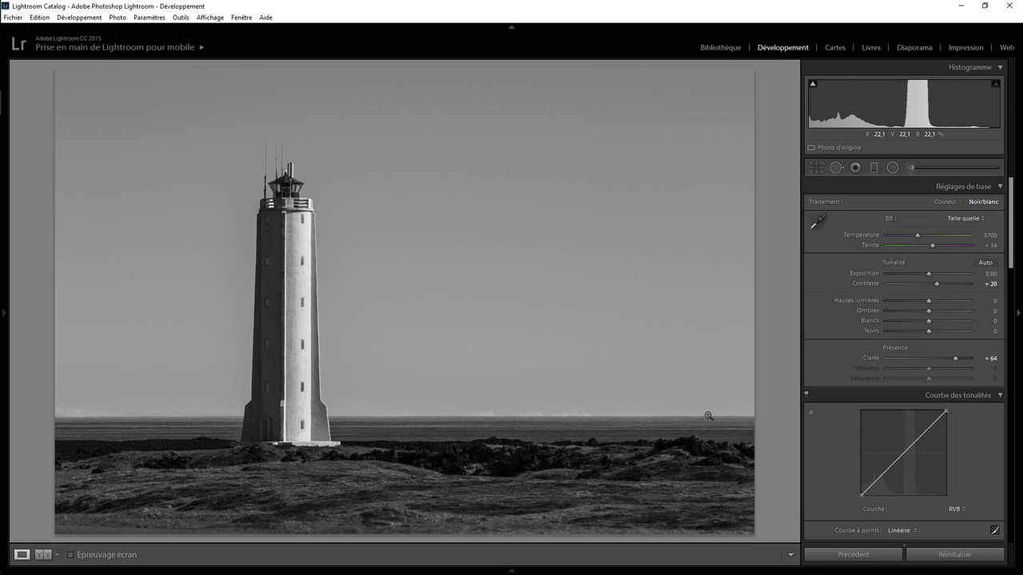
drag(1012, 251, 1012, 260)
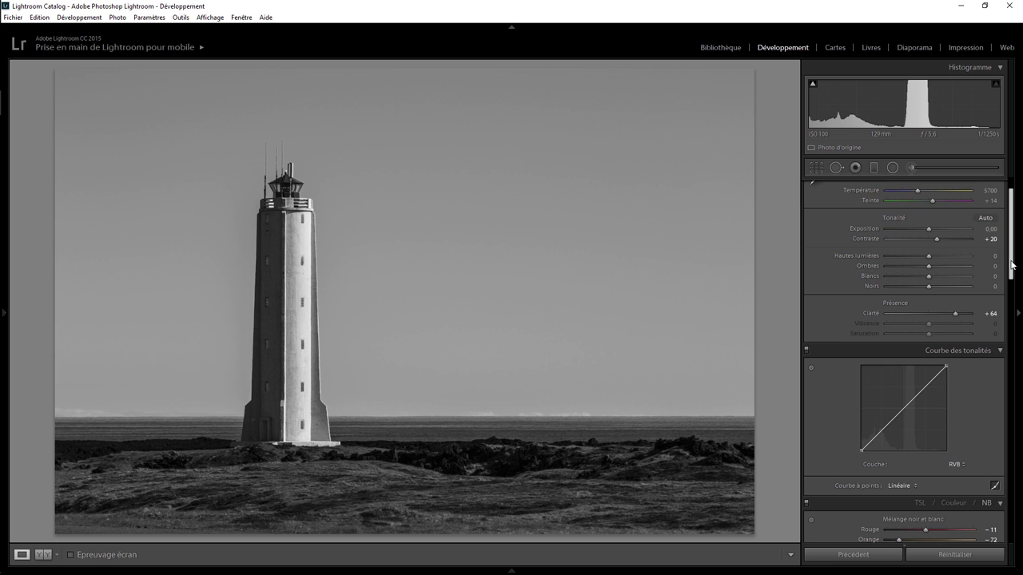
Add a post-crop vignette with amount −20, midpoint 29 and feather 59
drag(1012, 265, 1016, 463)
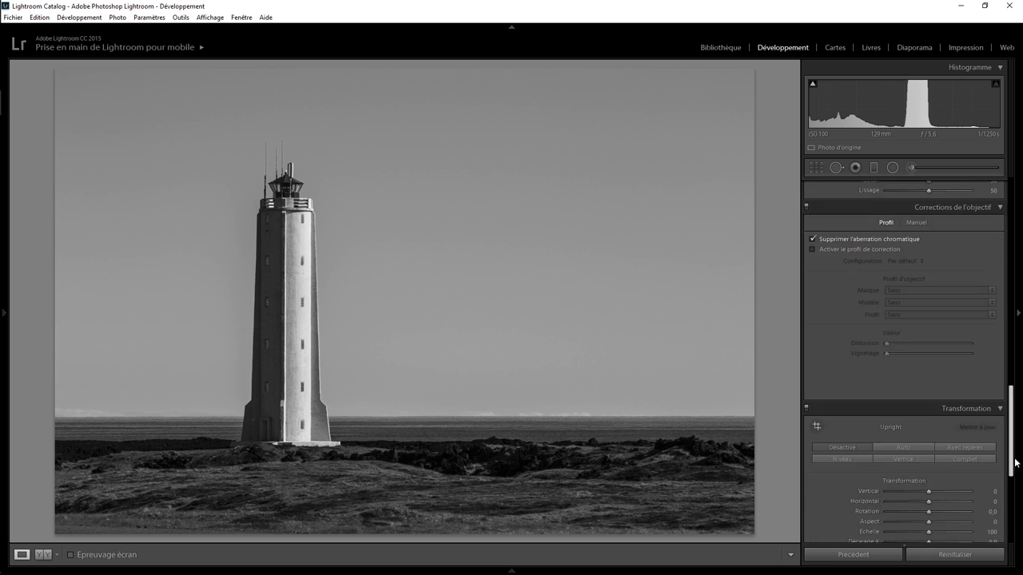
scroll(1015, 459, down, 5)
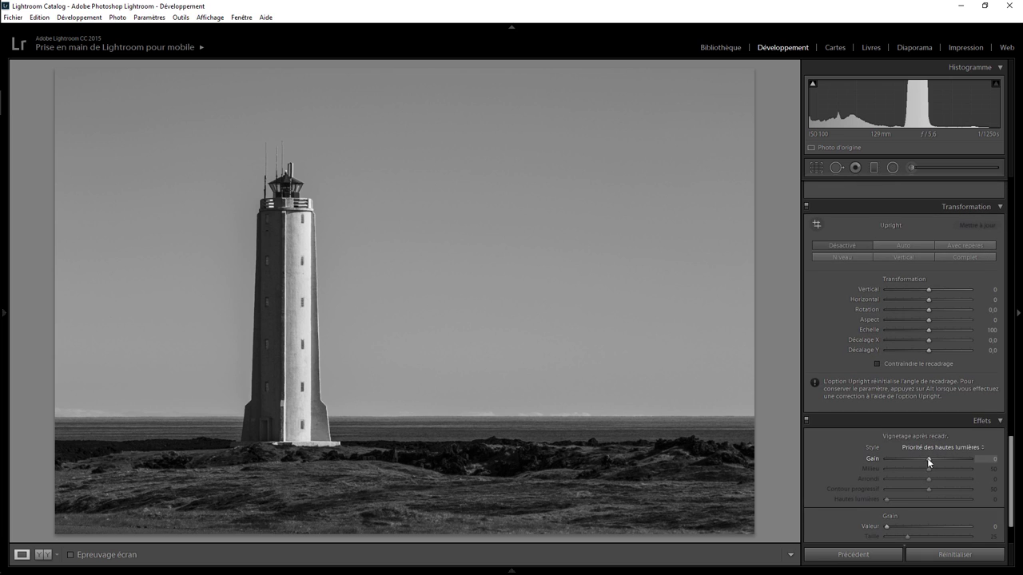
drag(927, 458, 921, 459)
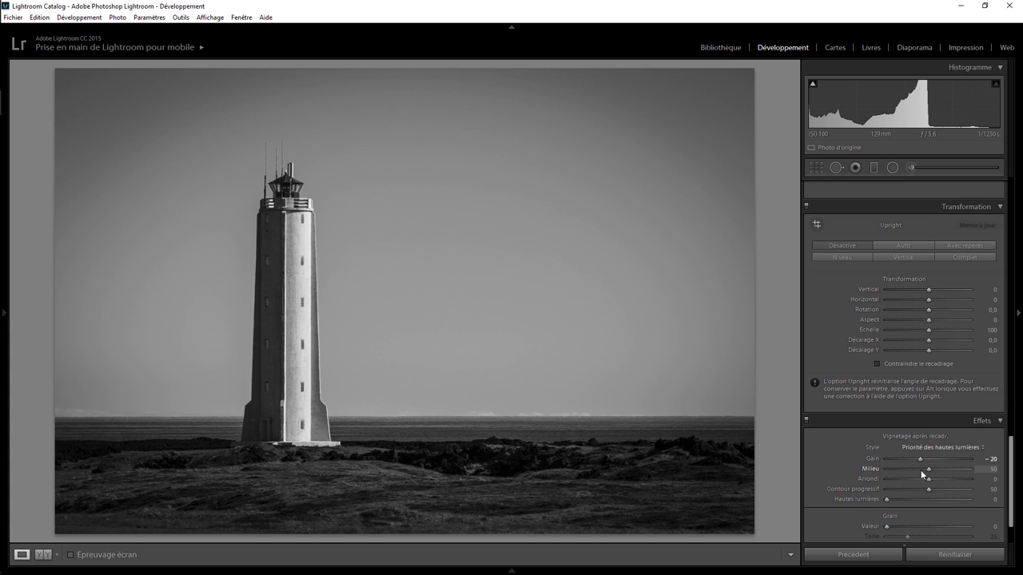
mouse_move(921, 472)
mouse_down()
mouse_move(898, 487)
mouse_move(913, 487)
mouse_move(896, 487)
mouse_move(933, 485)
mouse_up()
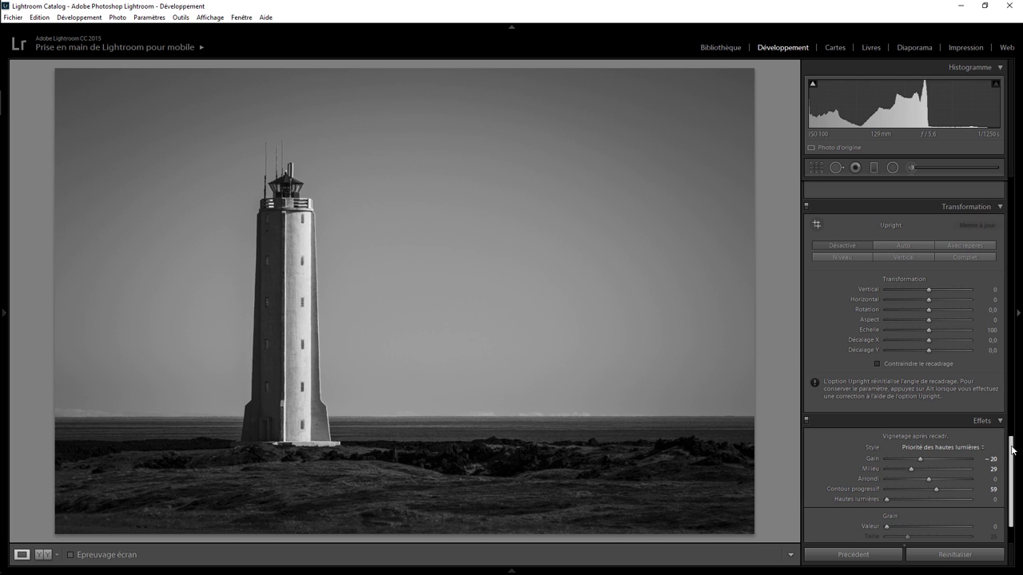
drag(1011, 480, 1011, 223)
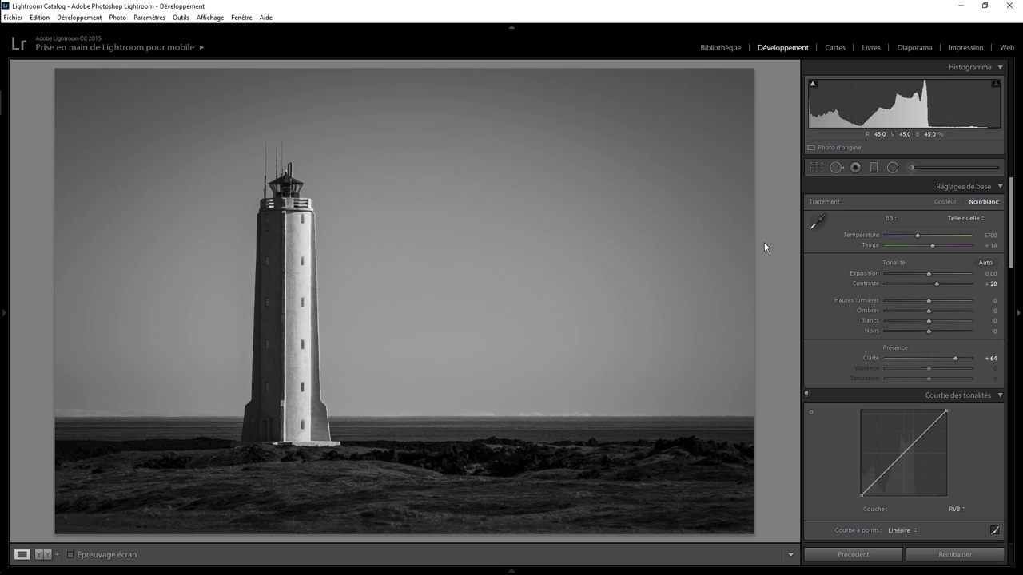
Set Whites to +25, using the shadow-clipping indicator and clipping preview to watch for clipping
click(813, 84)
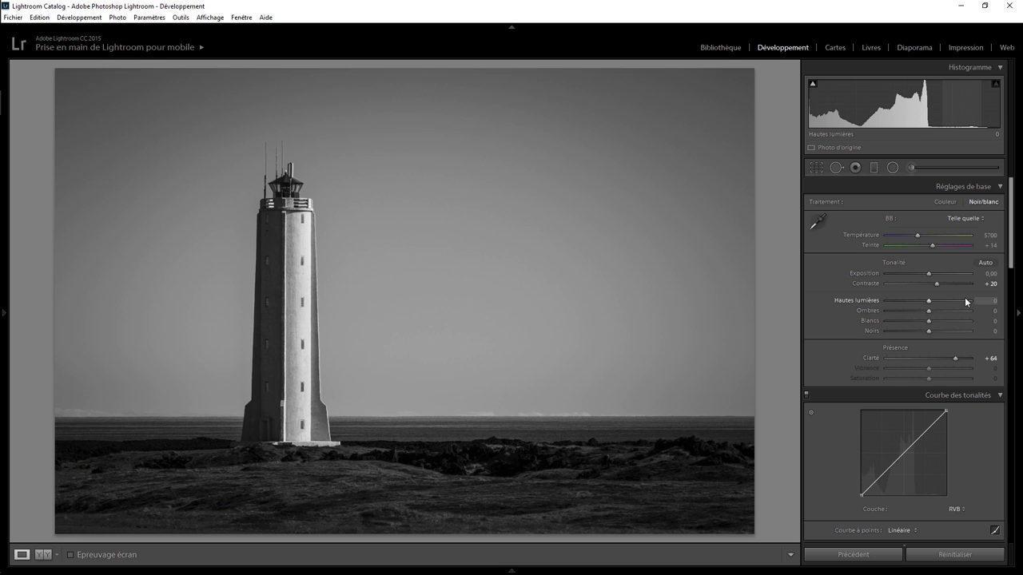
key(shift)
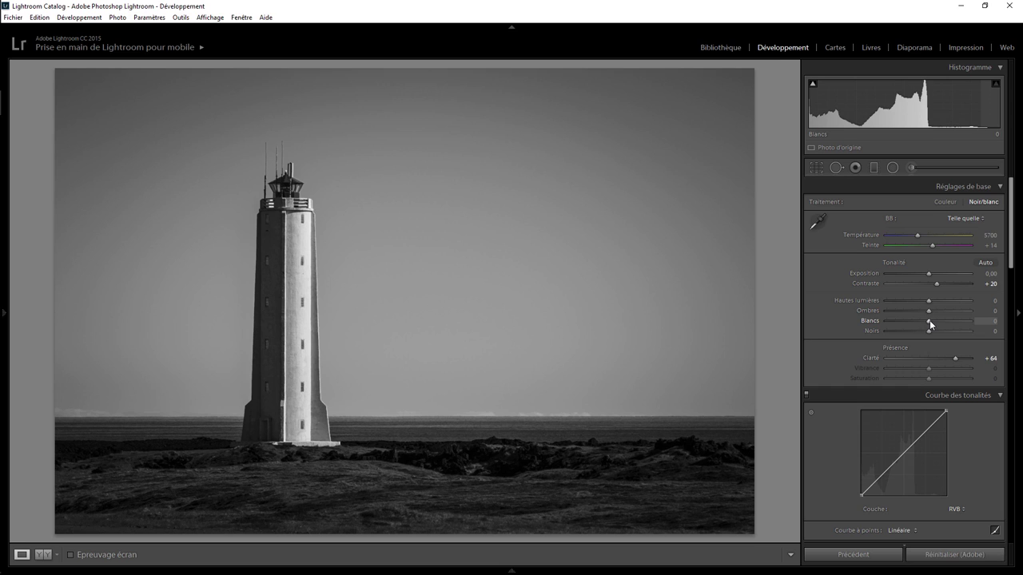
shift+double_click(931, 321)
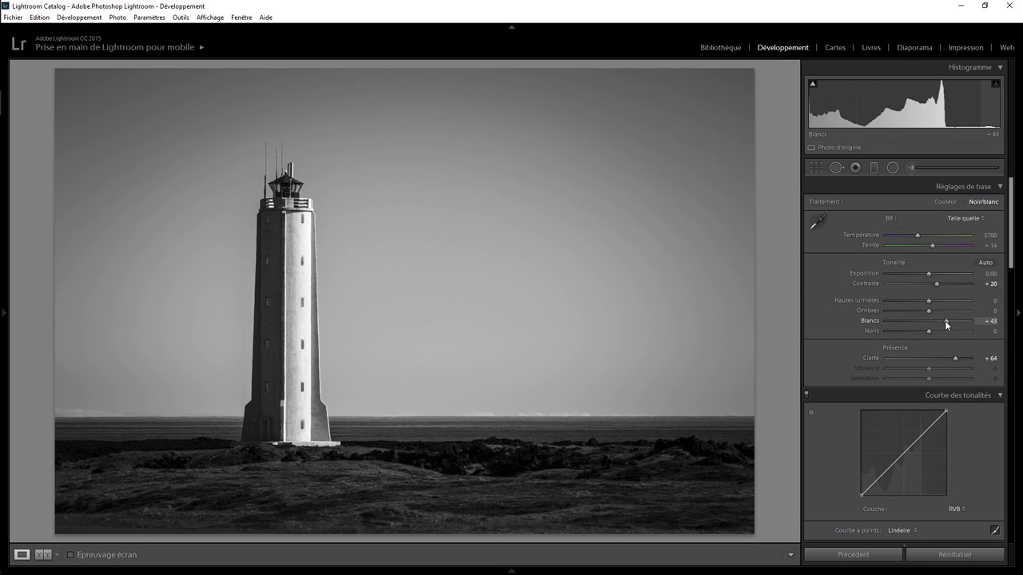
mouse_move(945, 321)
mouse_down()
mouse_move(928, 321)
mouse_move(939, 322)
mouse_up()
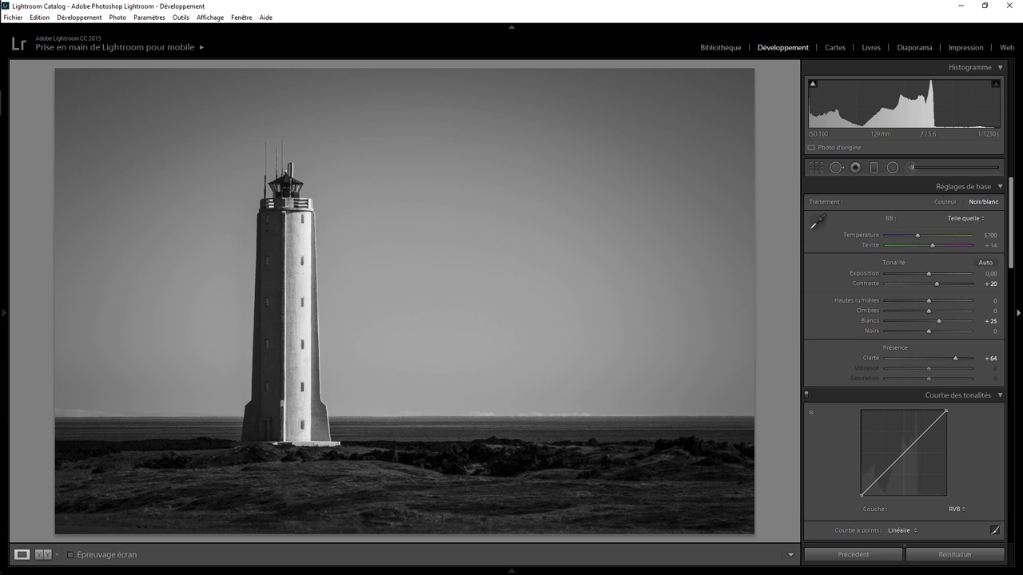
In the B&W mix, raise Yellow from +13 to about +50 to lighten the yellow tones
drag(1013, 255, 1014, 327)
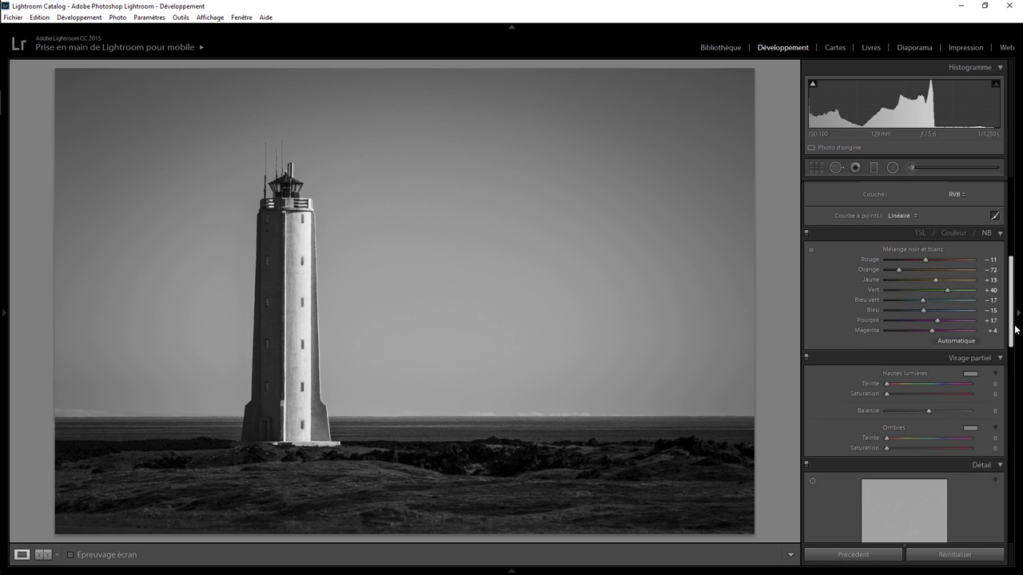
mouse_move(937, 296)
mouse_down()
mouse_move(967, 296)
mouse_move(900, 296)
mouse_move(957, 296)
mouse_up()
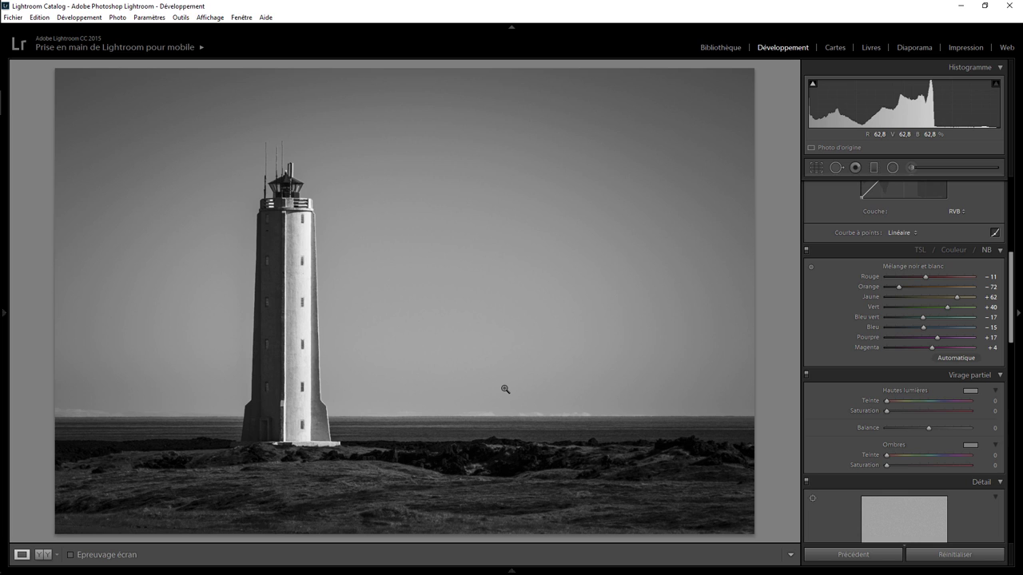
Zoom to 1:1 and pan across the lighthouse tower and sky, looking for dust spots
click(647, 307)
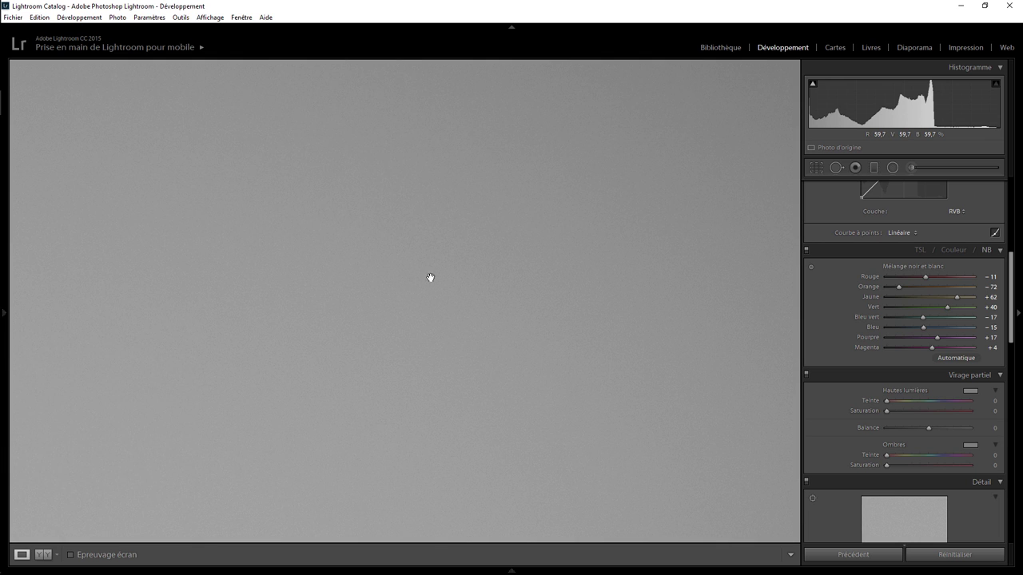
drag(290, 261, 562, 343)
drag(208, 352, 405, 324)
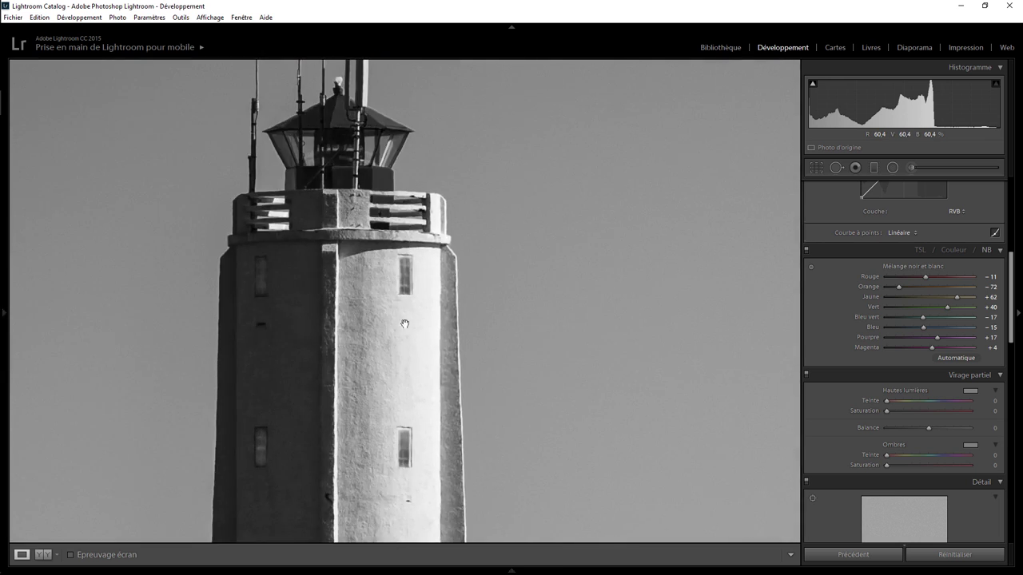
drag(96, 347, 390, 279)
drag(240, 384, 427, 381)
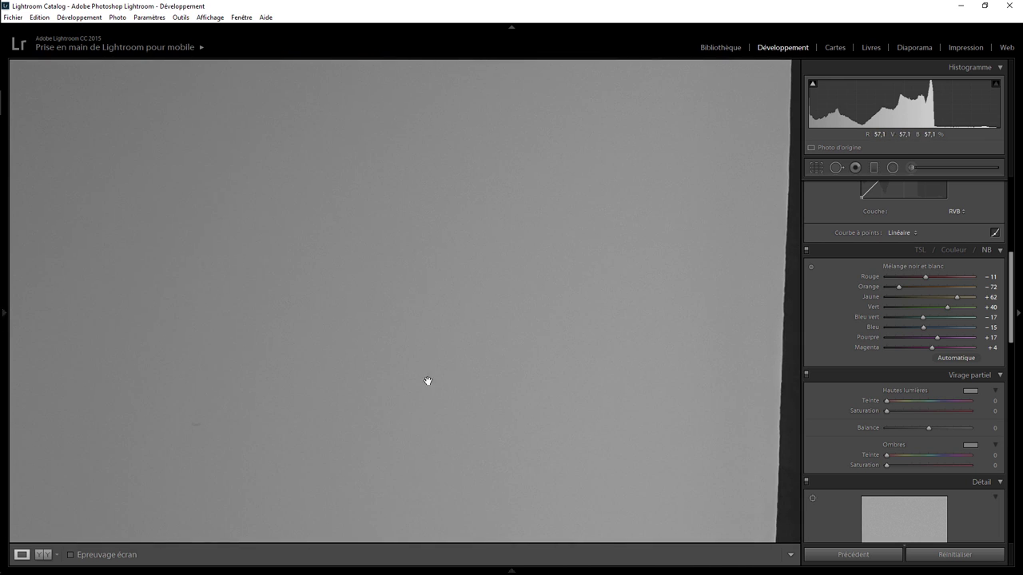
drag(331, 441, 495, 331)
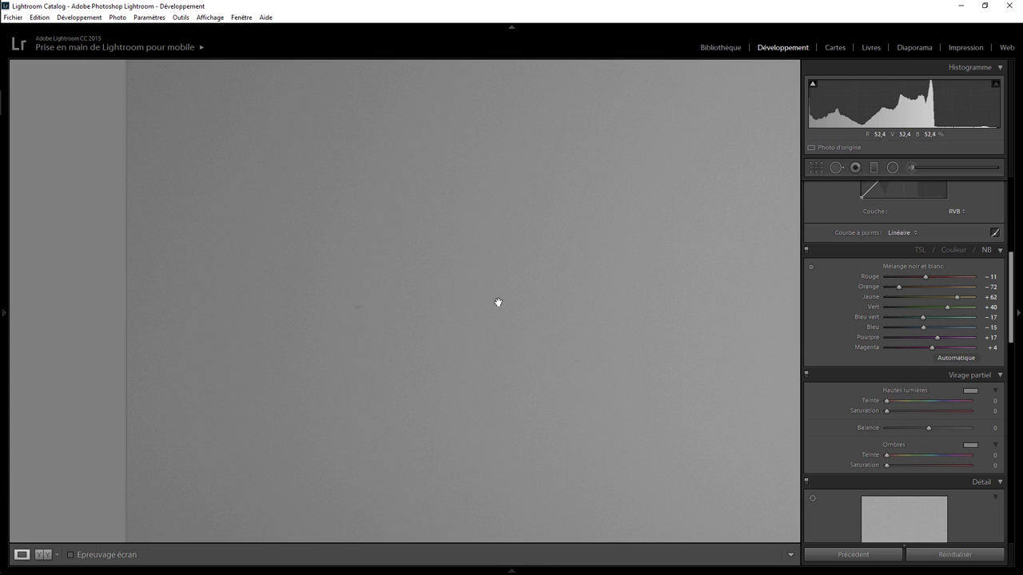
Heal a dust speck in the empty sky with Spot Removal at size 62
click(836, 167)
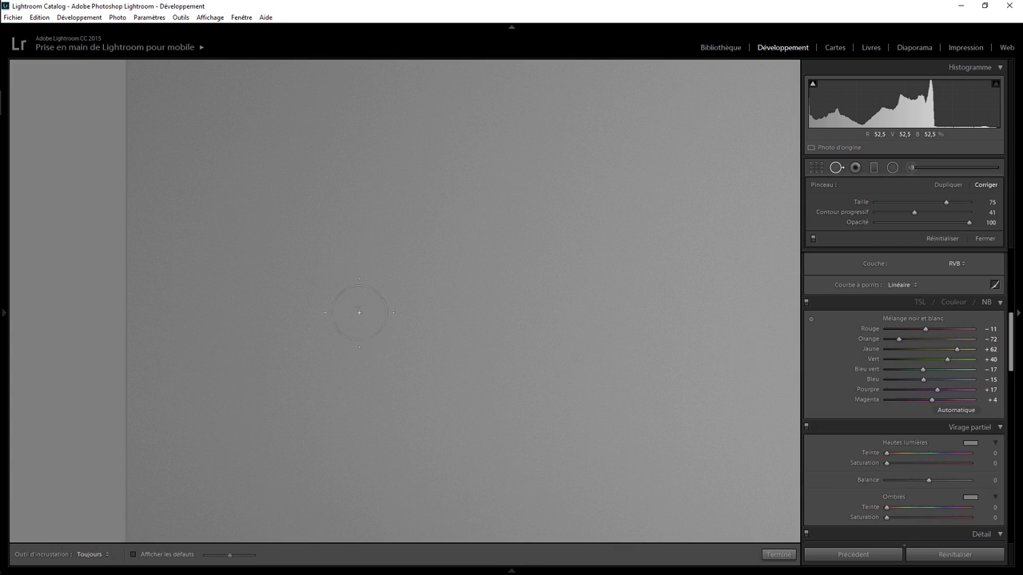
click(357, 307)
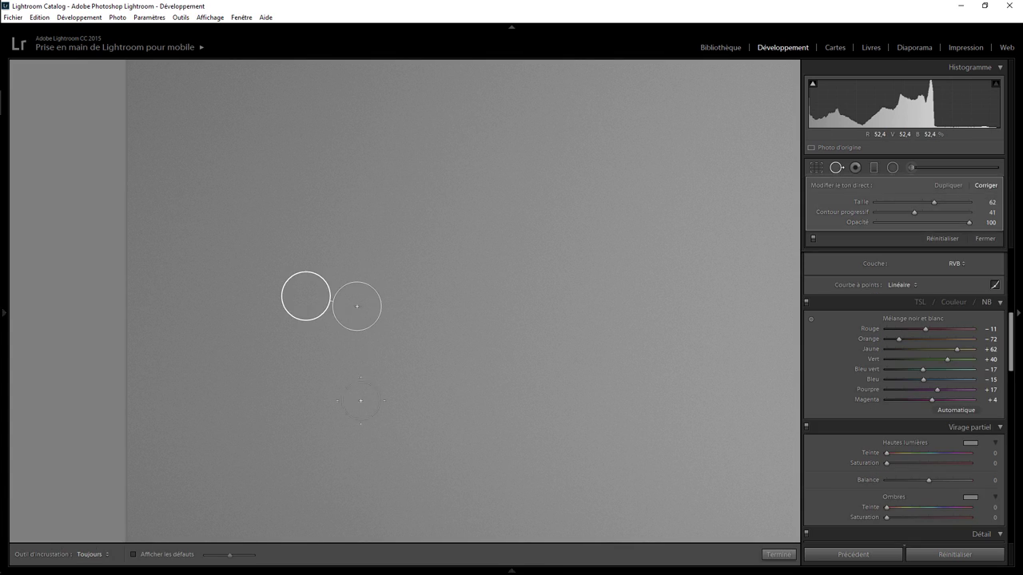
click(776, 554)
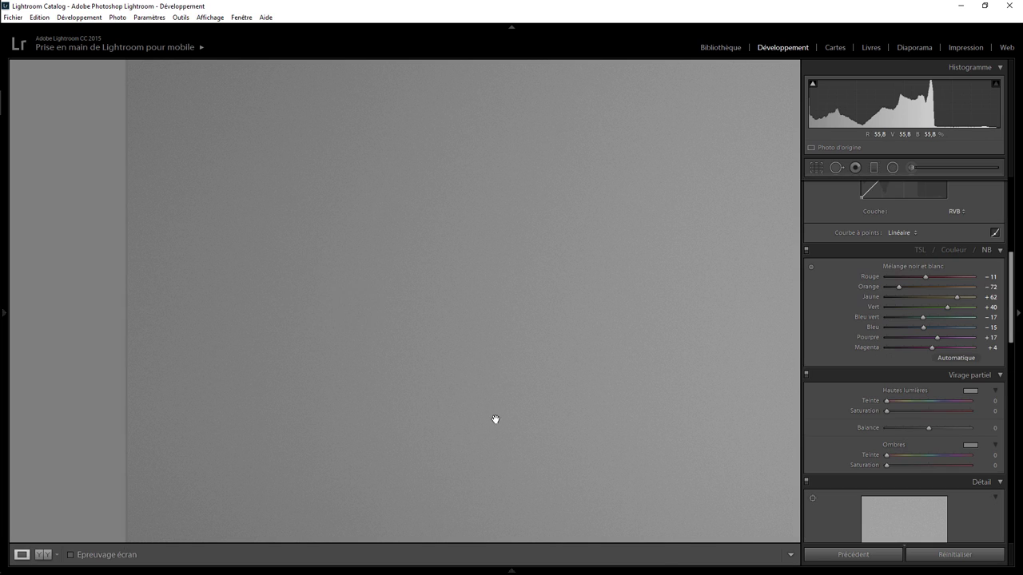
drag(496, 418, 396, 159)
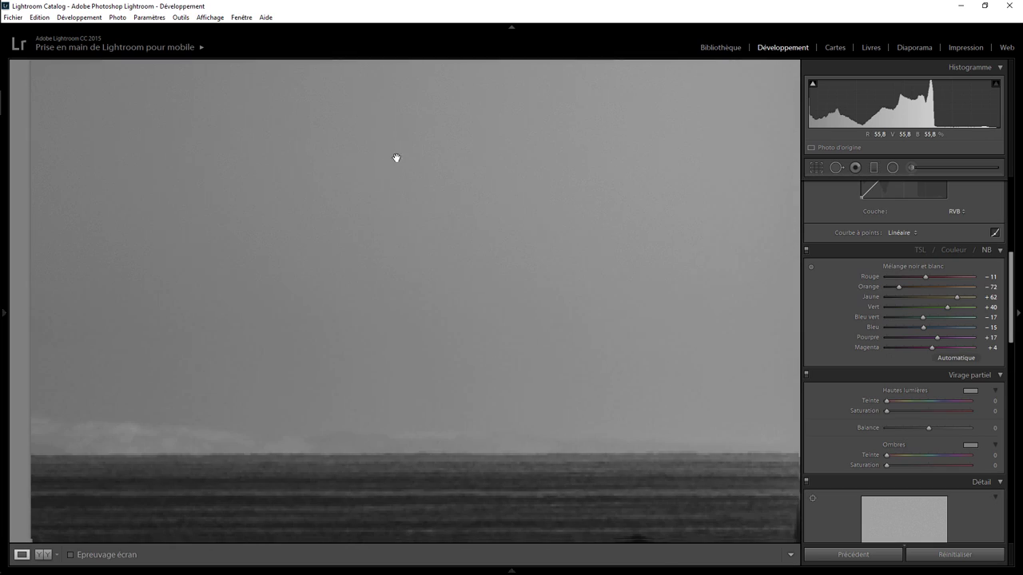
Heal a second dust spot in the sky with Spot Removal
click(836, 167)
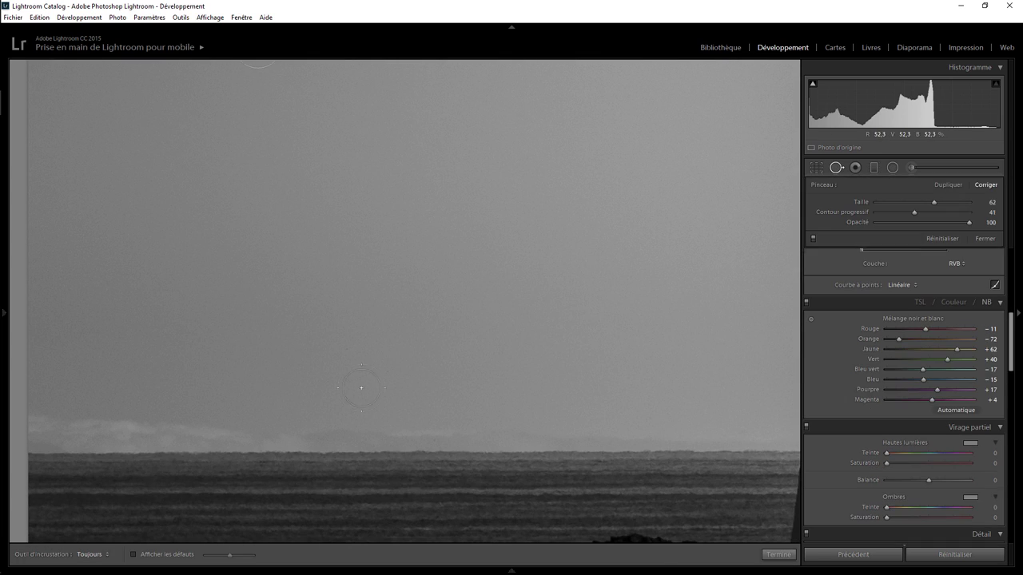
click(345, 350)
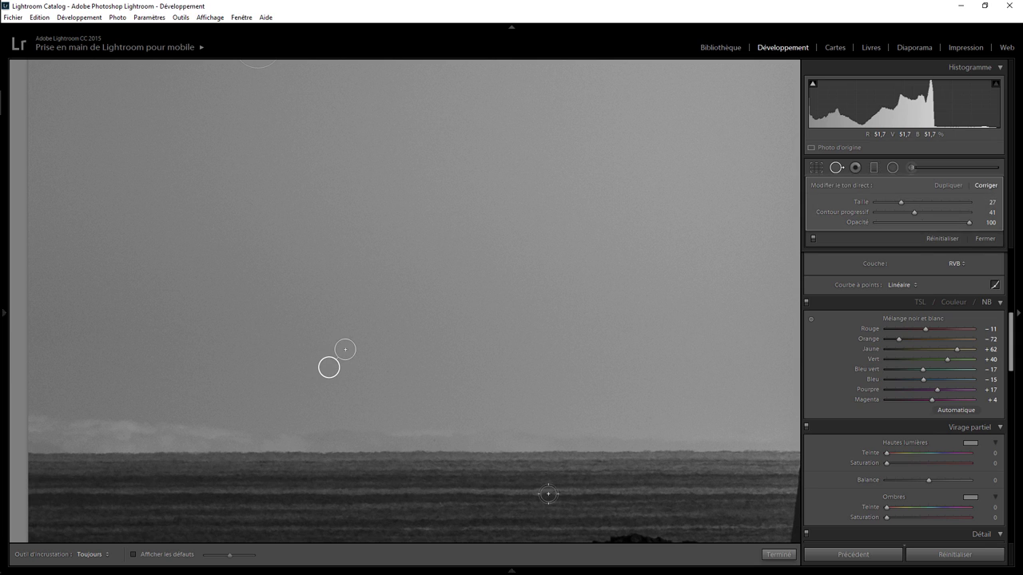
click(779, 554)
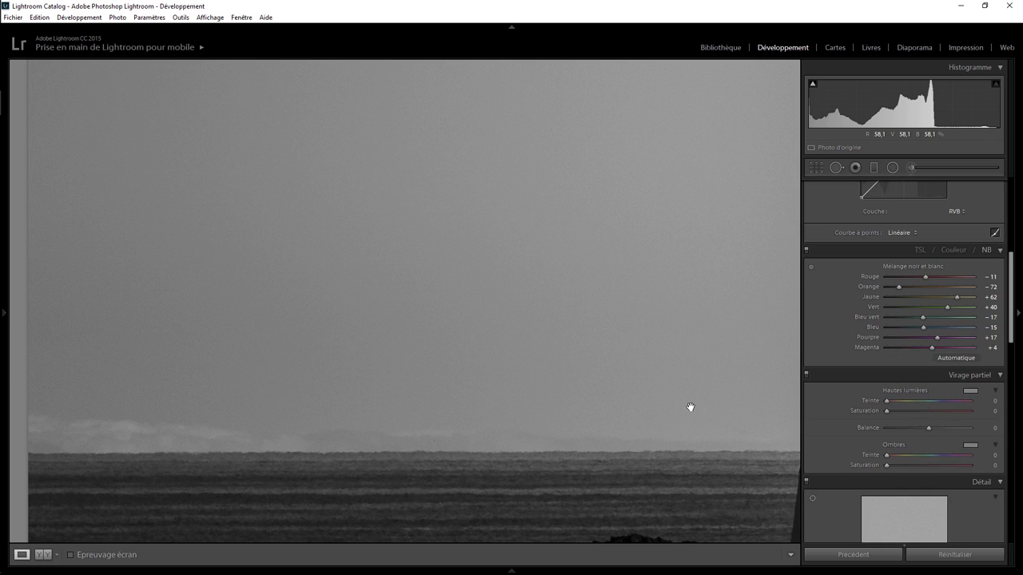
Check the rest of the sky, horizon and right edge at 1:1, then fit the full photo
drag(688, 408, 292, 410)
mouse_move(728, 357)
mouse_down()
mouse_move(642, 359)
mouse_move(440, 423)
mouse_up()
mouse_move(691, 373)
mouse_down()
mouse_move(425, 415)
mouse_move(327, 395)
mouse_up()
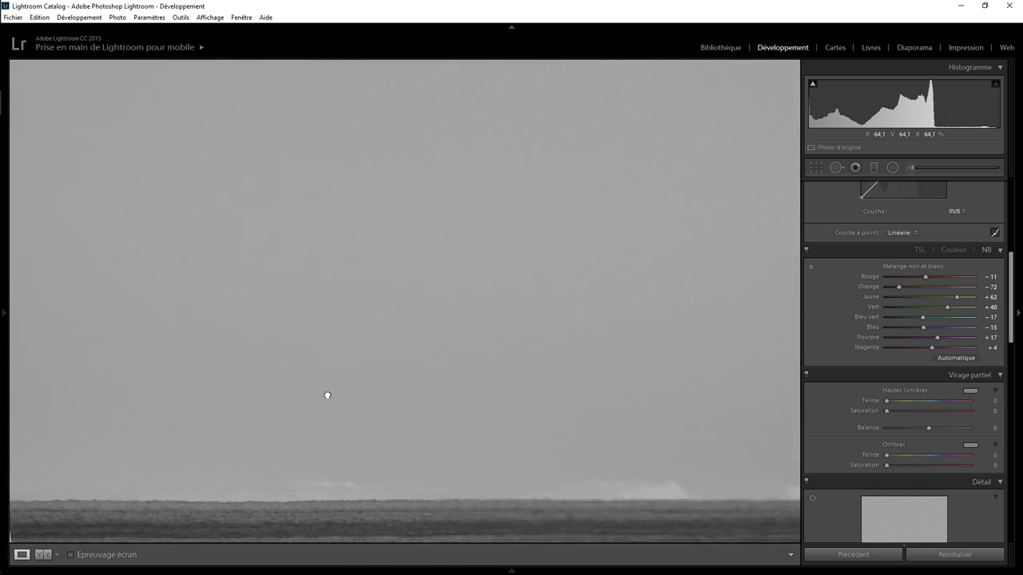
drag(577, 285, 436, 332)
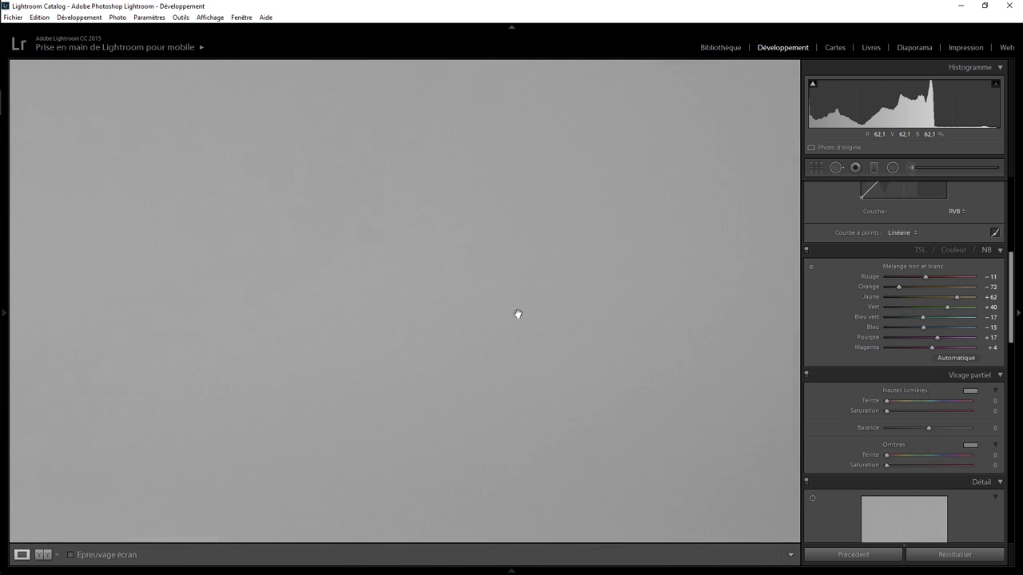
drag(516, 312, 372, 290)
mouse_move(664, 379)
mouse_down()
mouse_move(525, 327)
mouse_move(415, 395)
mouse_up()
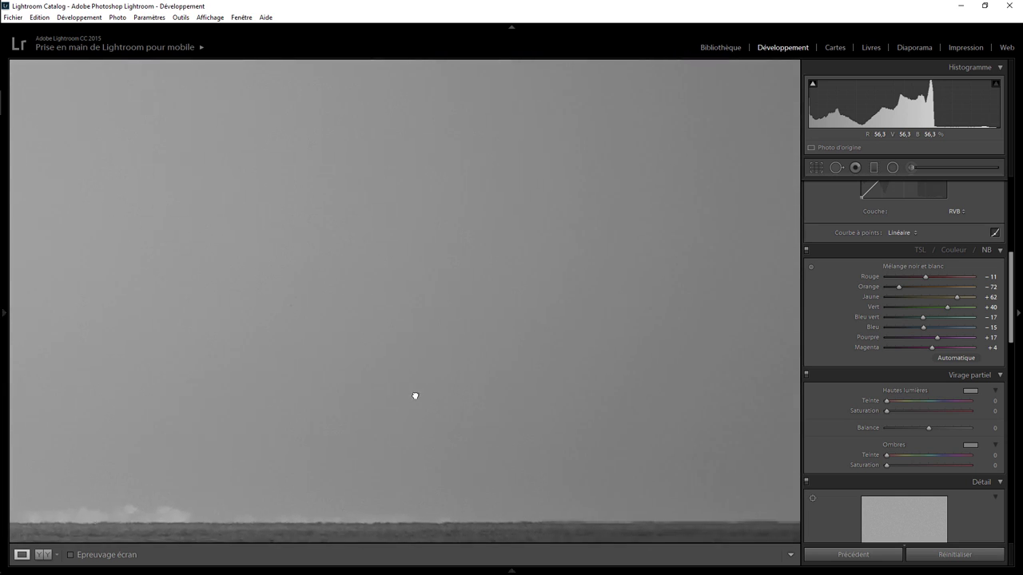
drag(634, 283, 527, 403)
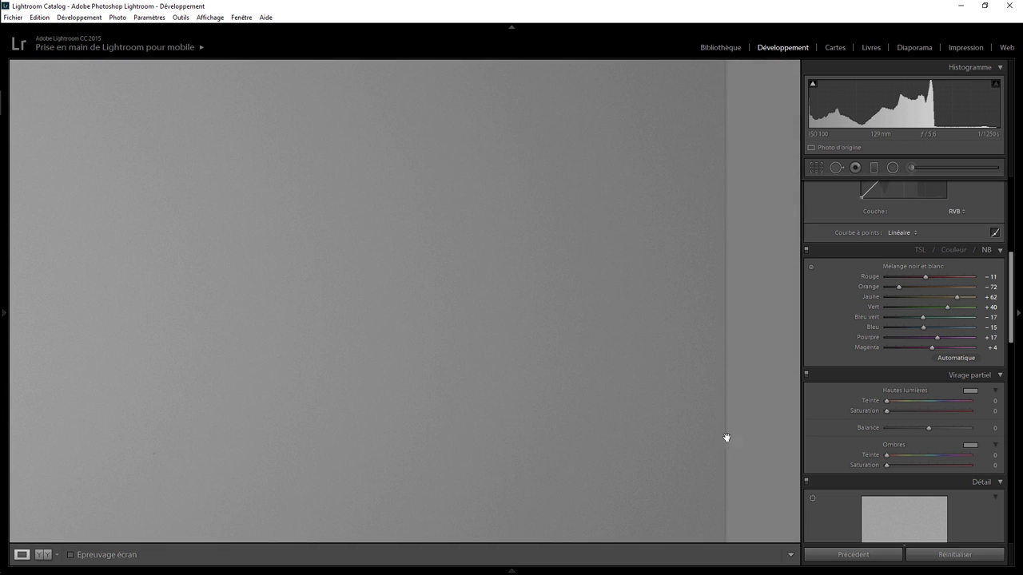
click(647, 418)
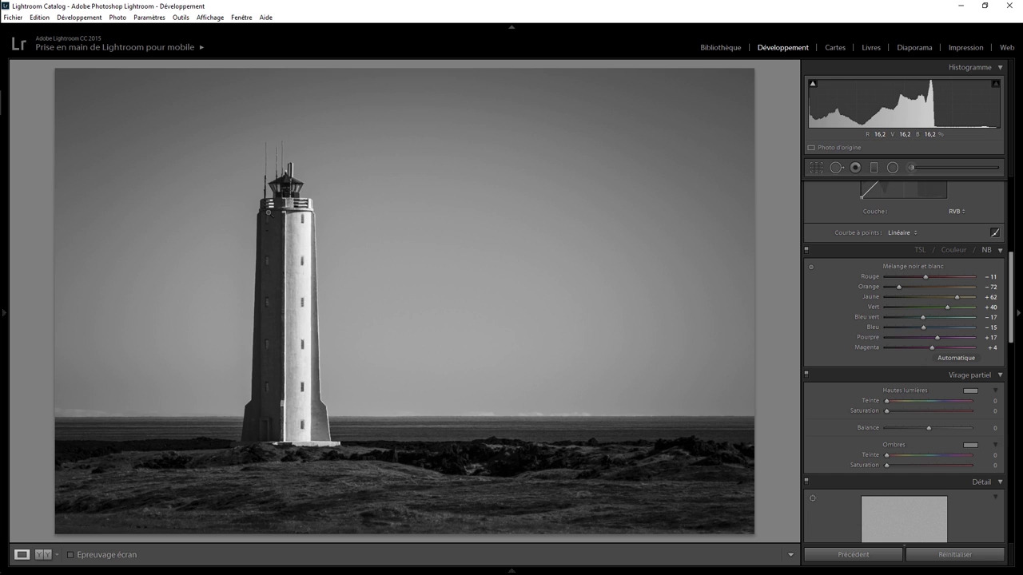
click(911, 168)
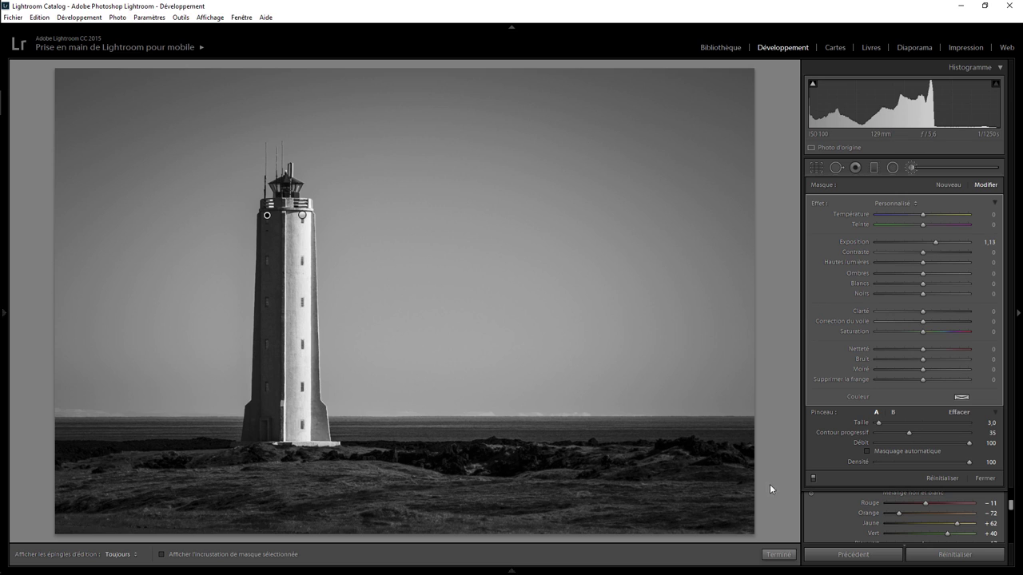
click(780, 554)
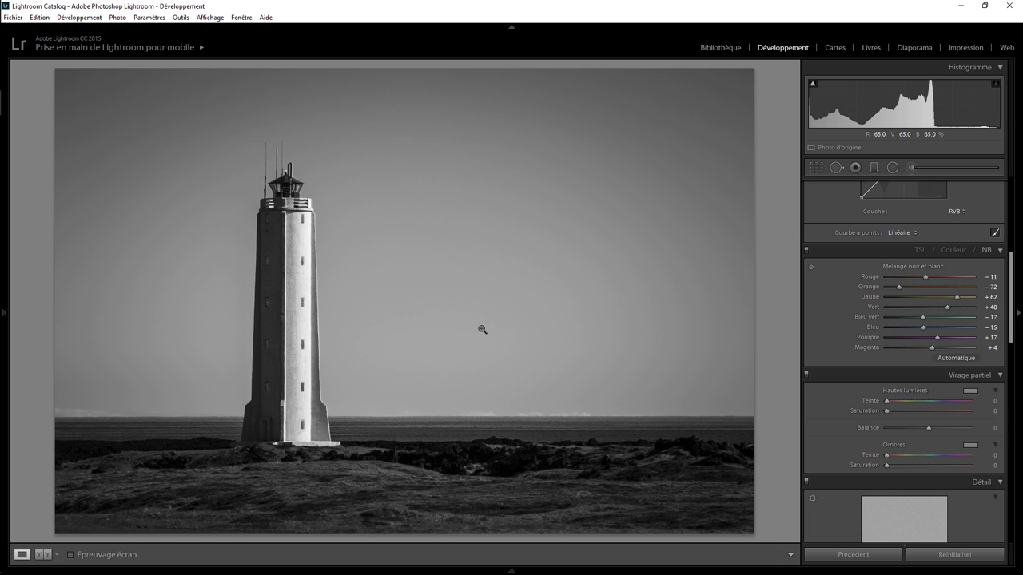
key(backslash)
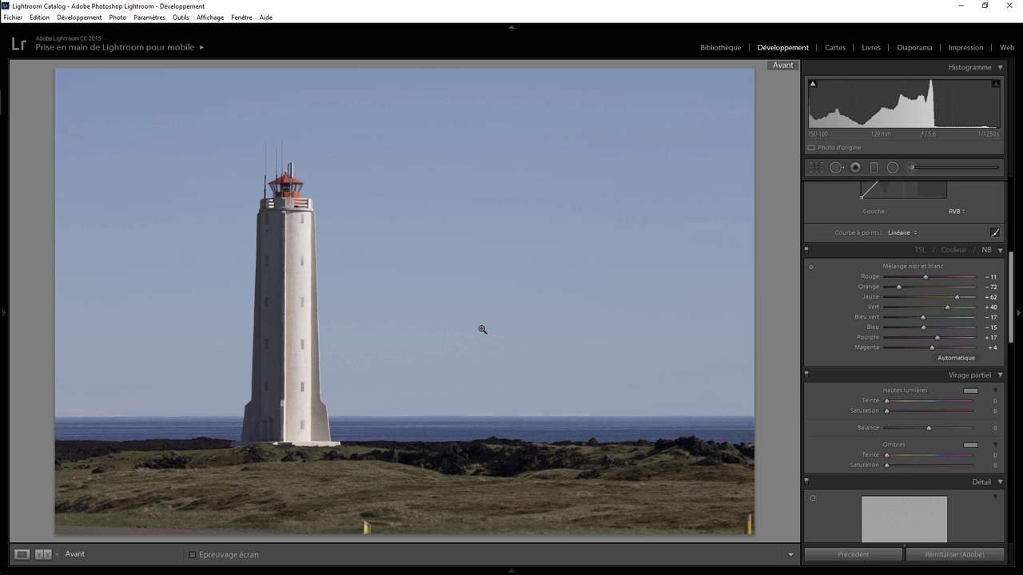
key(backslash)
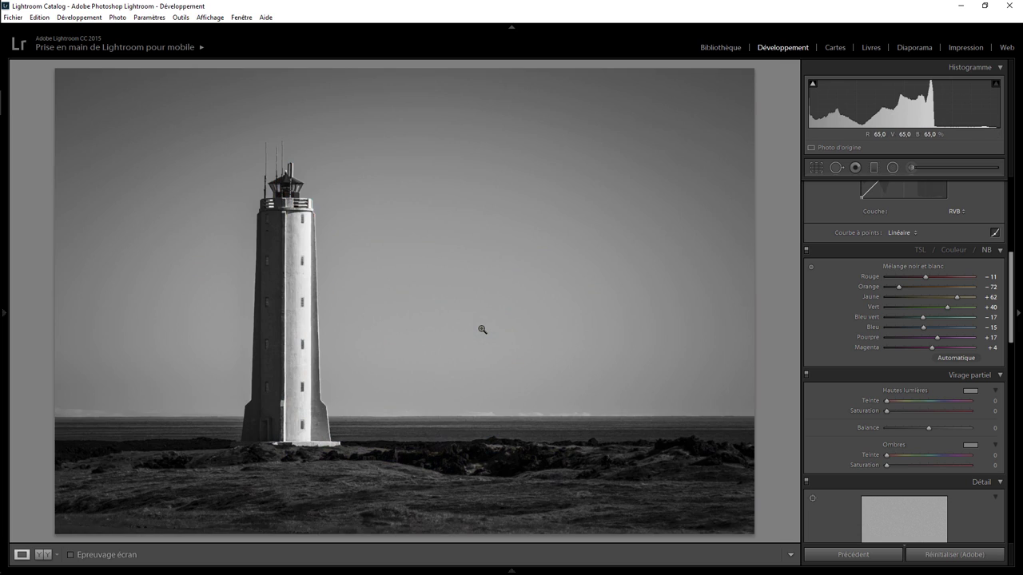
key(backslash)
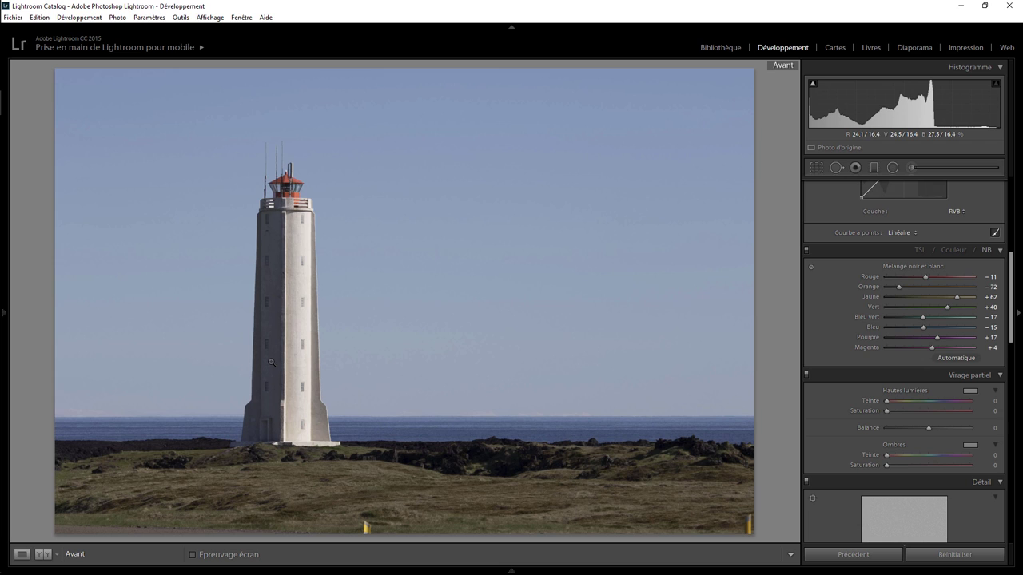
key(backslash)
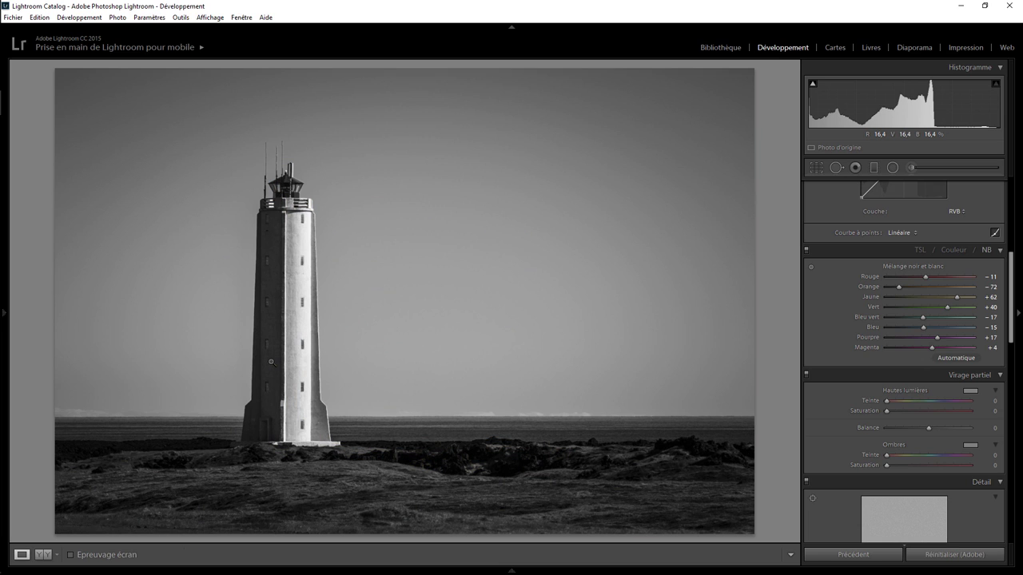
key(backslash)
key(backslash)
key(backslash)
key(backslash)
key(backslash)
key(backslash)
Lower the lighthouse brush adjustment's exposure from 1,09 to 0,95
click(912, 173)
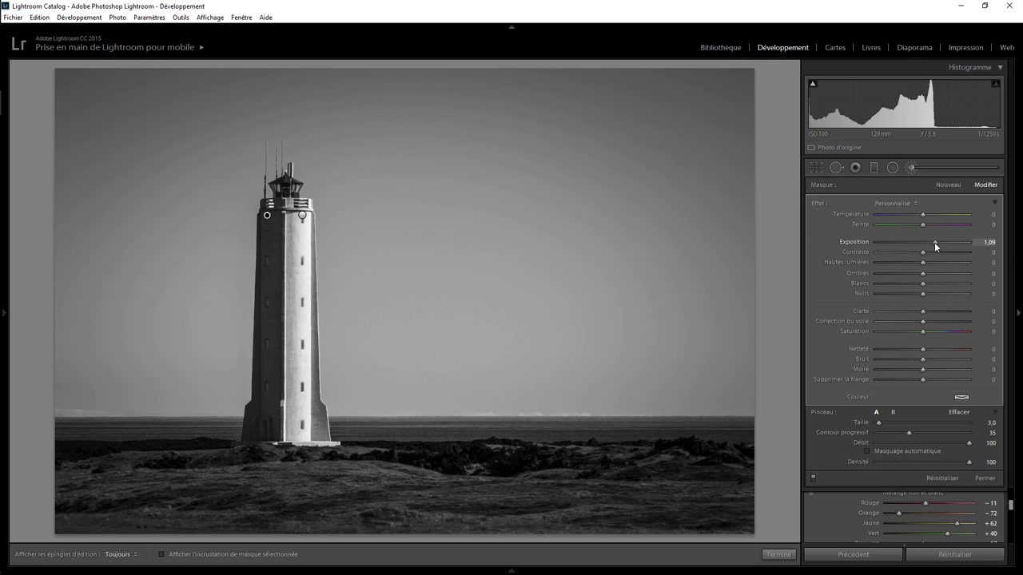
drag(934, 242, 932, 242)
click(779, 554)
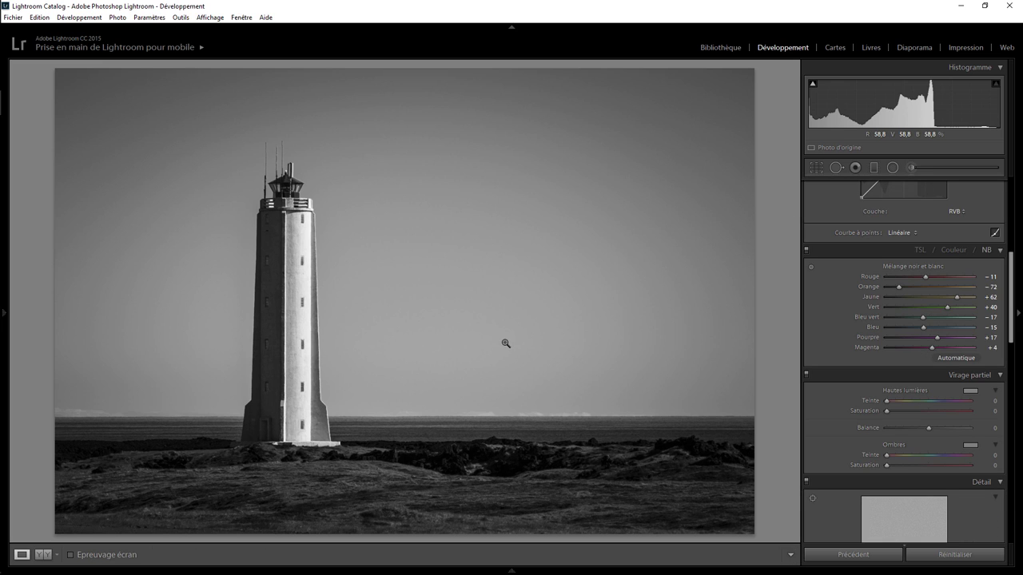
click(529, 416)
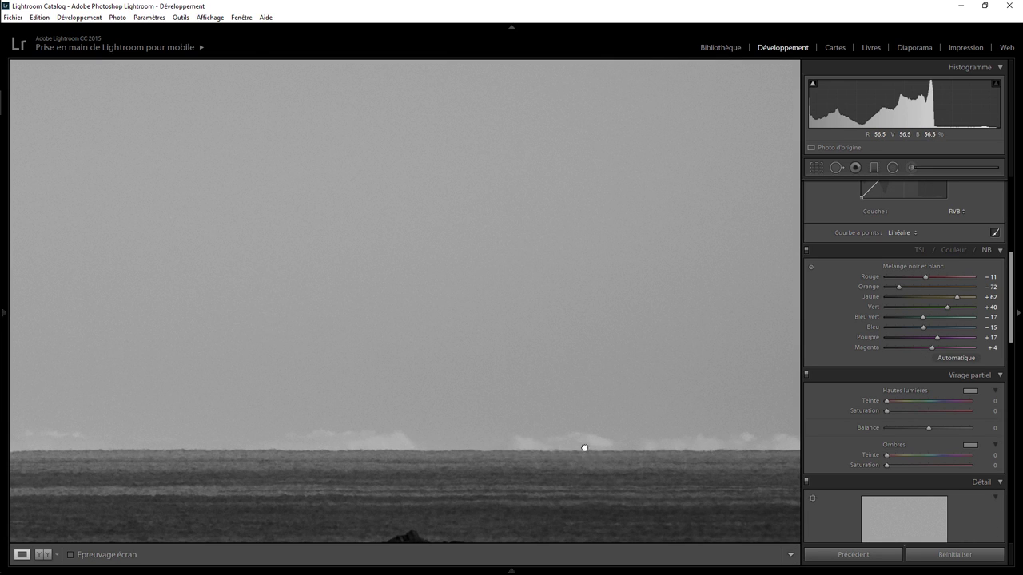
drag(584, 450, 413, 404)
click(517, 411)
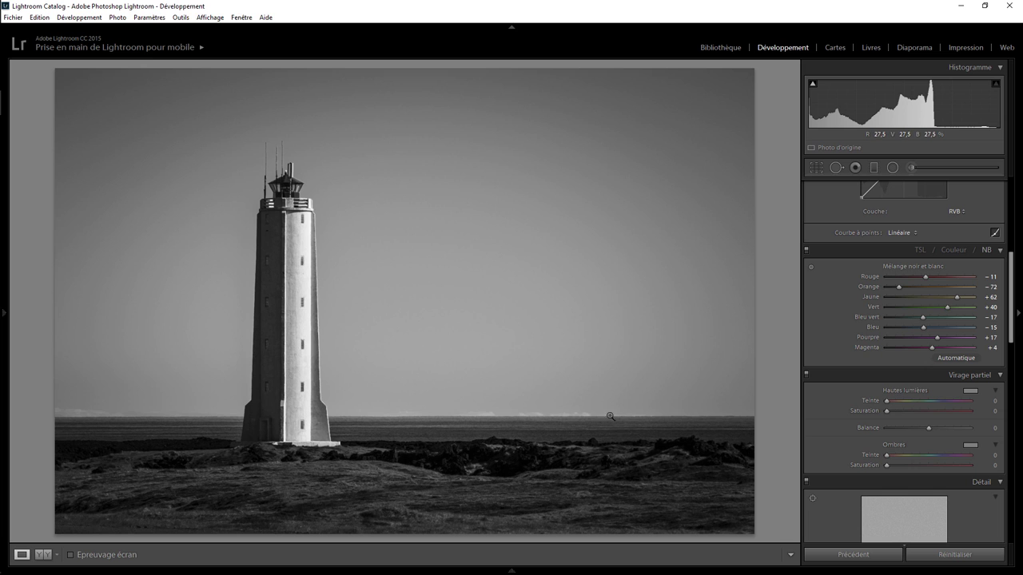
click(575, 417)
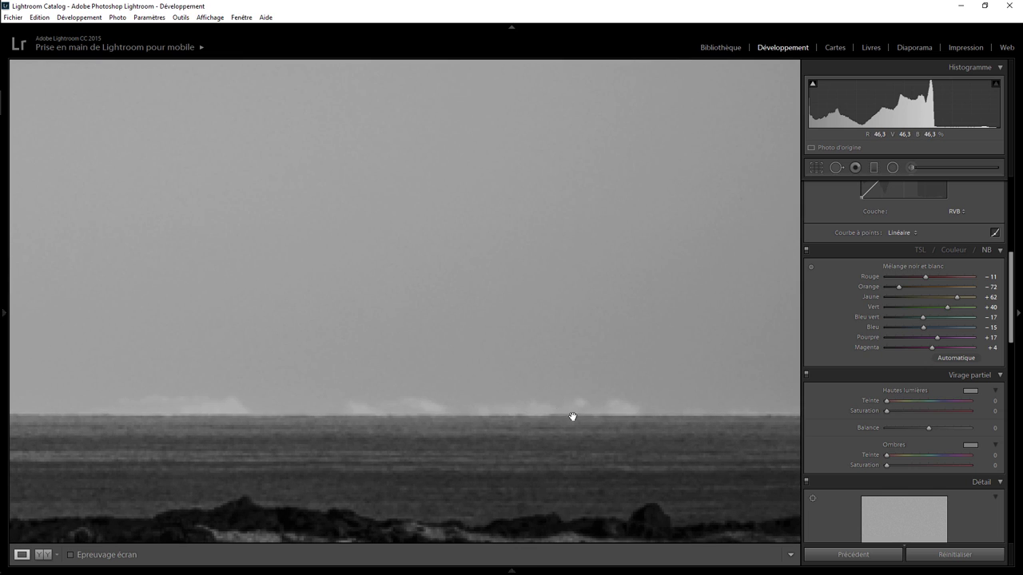
click(419, 411)
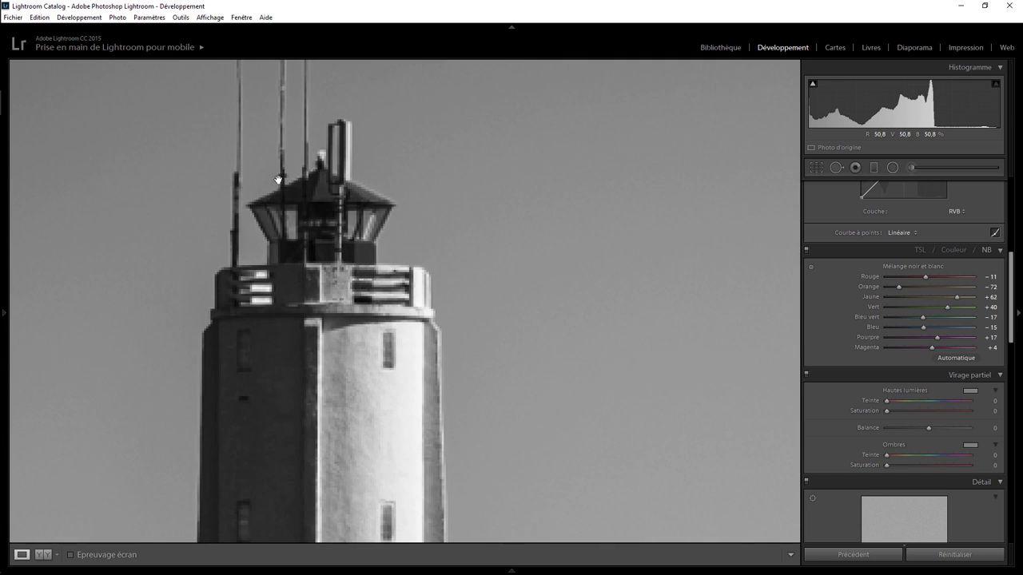
click(275, 177)
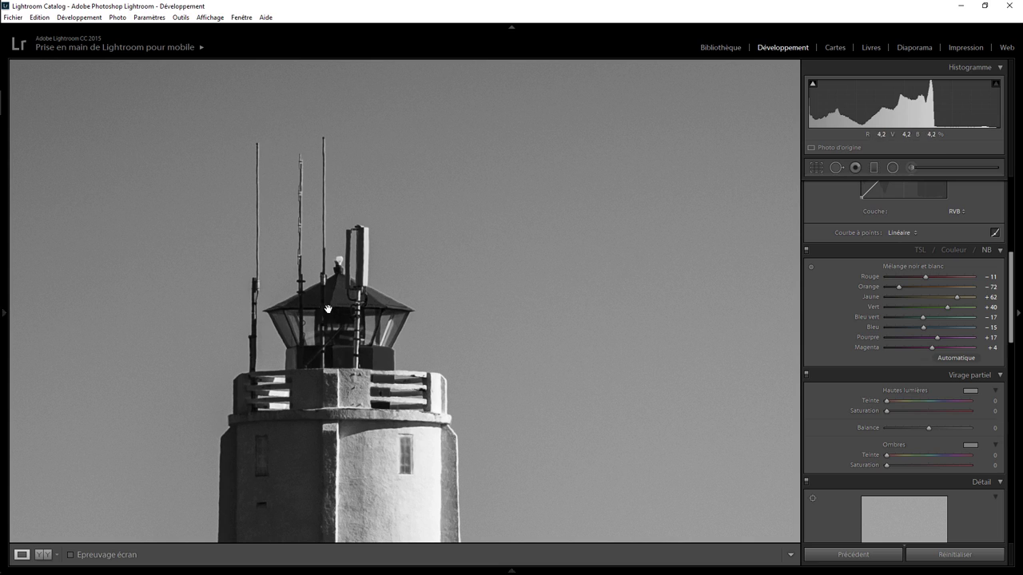
click(363, 312)
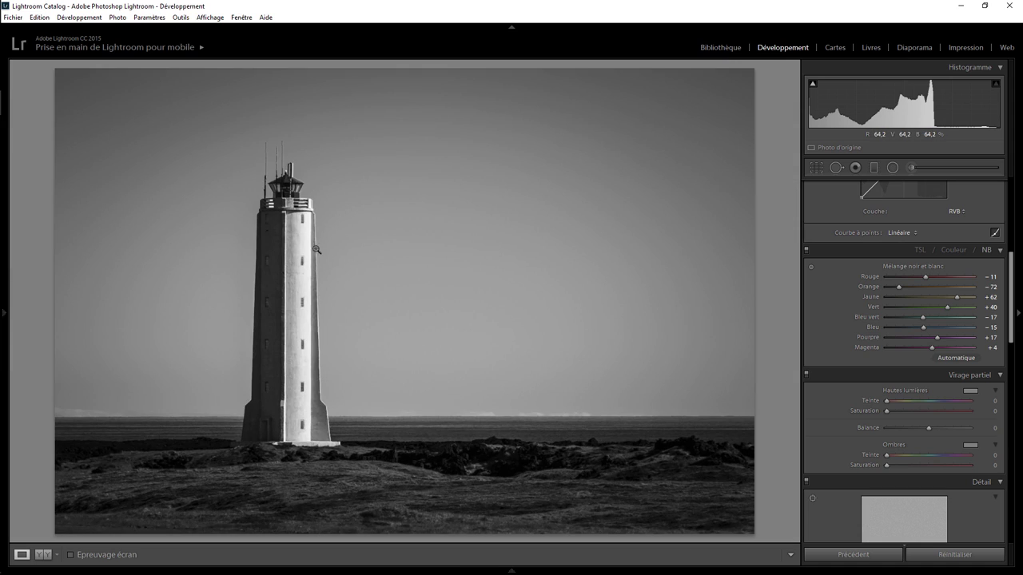